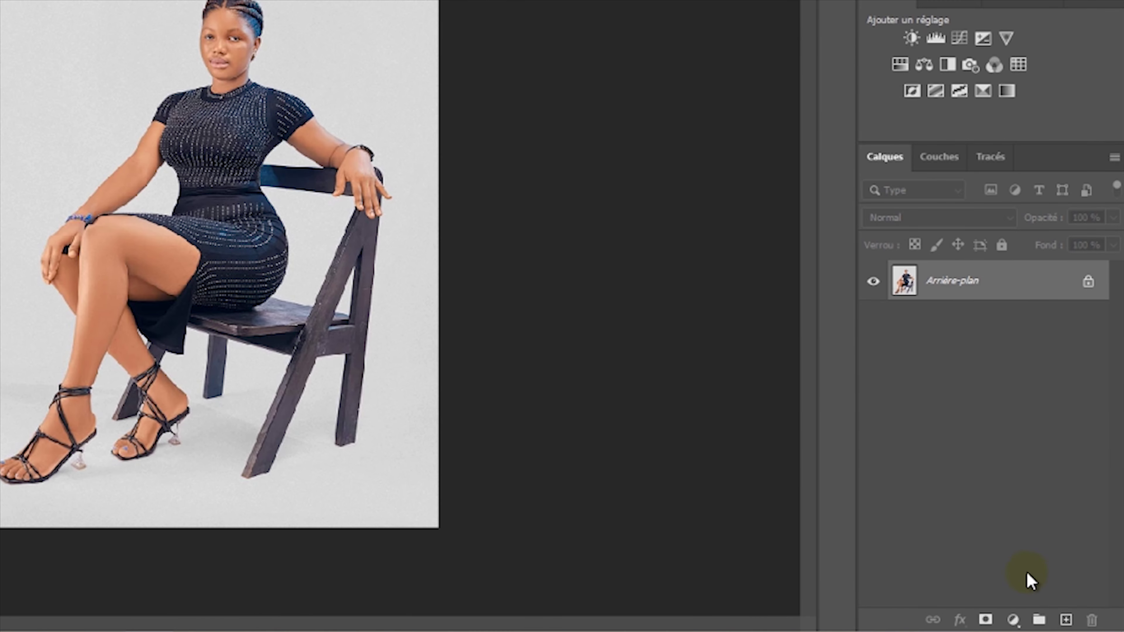
# - Add an empty layer, Calque 1, above the Arrière-plan photo
pyautogui.click(1066, 620)
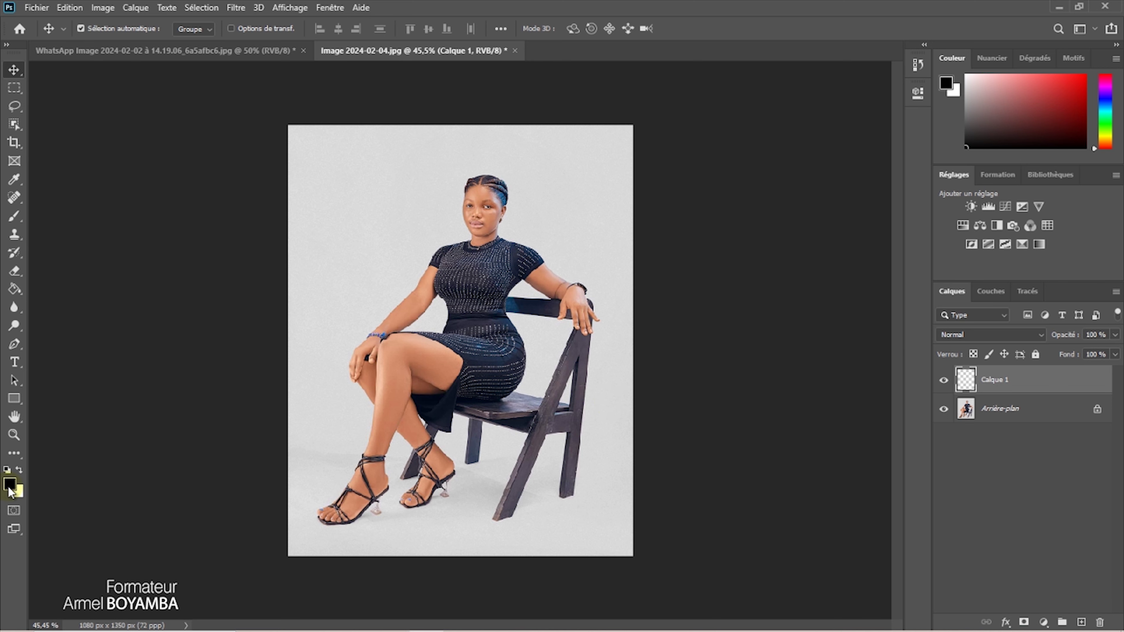
# - Set the foreground colour to teal #2d9fa0 and paint-bucket fill Calque 1 with it
pyautogui.click(10, 489)
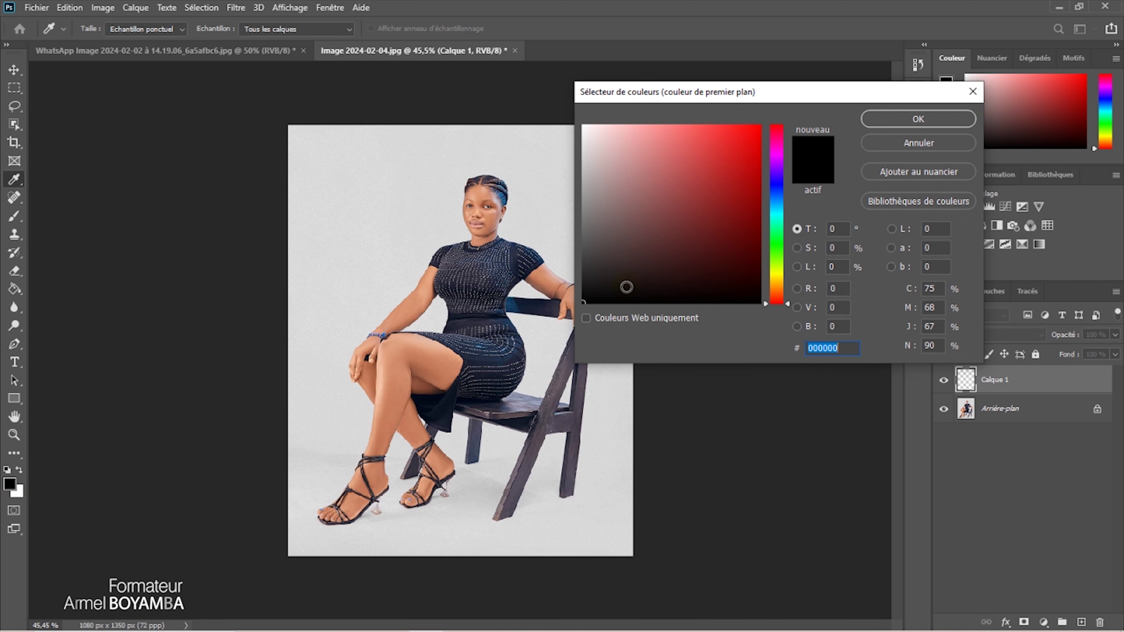
pyautogui.click(715, 247)
pyautogui.click(777, 220)
pyautogui.click(748, 191)
pyautogui.moveTo(775, 220); pyautogui.dragTo(710, 191)
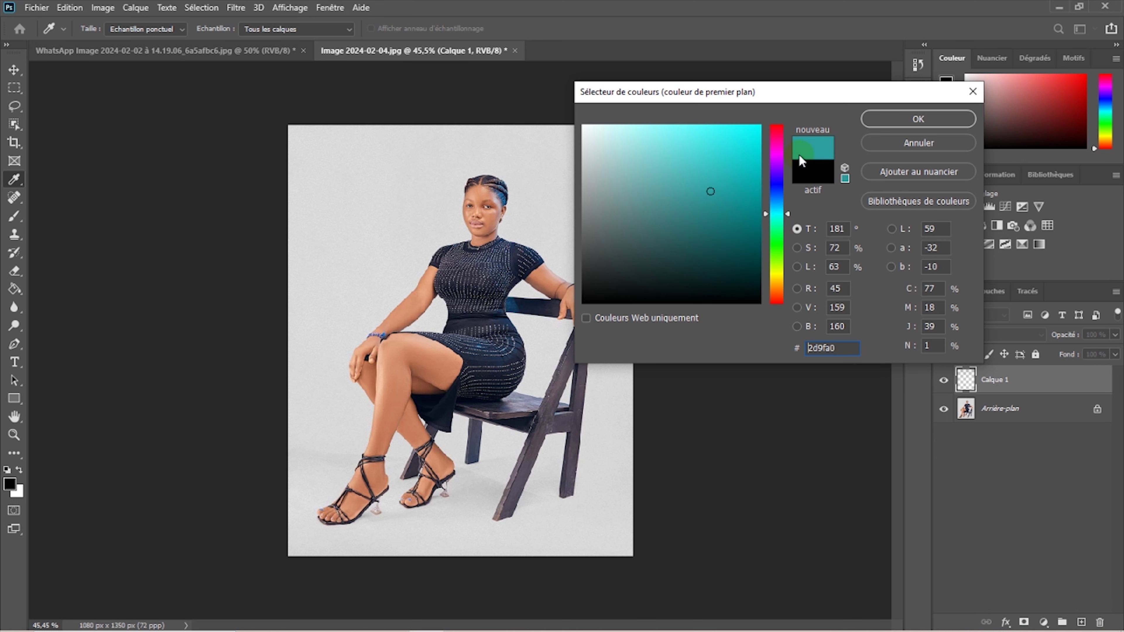
pyautogui.click(875, 118)
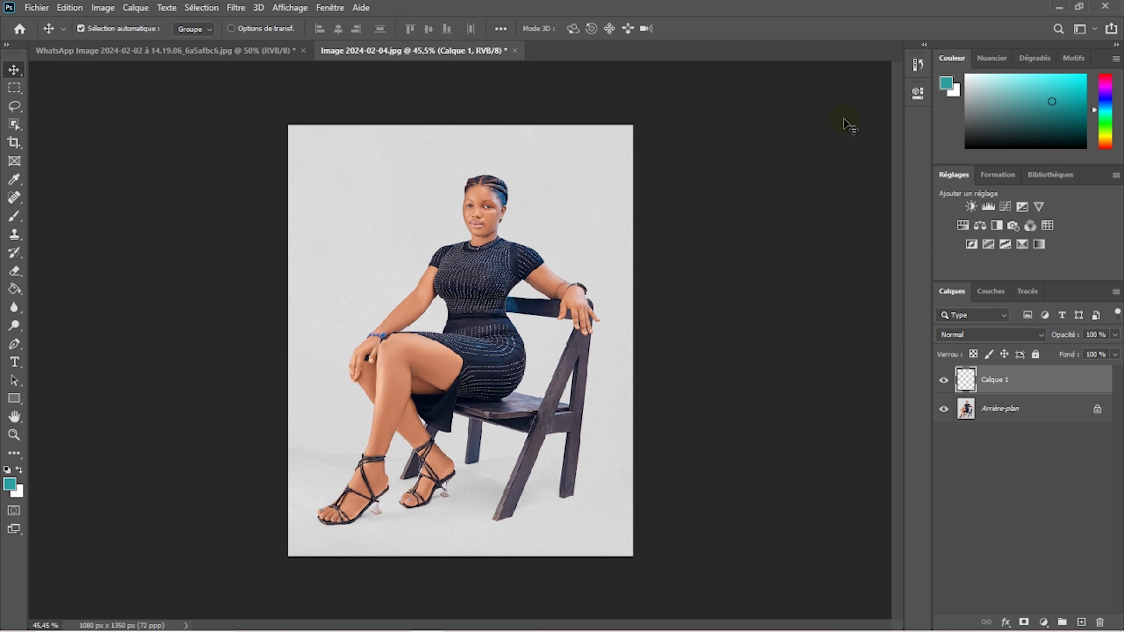
pyautogui.click(15, 288)
pyautogui.click(424, 294)
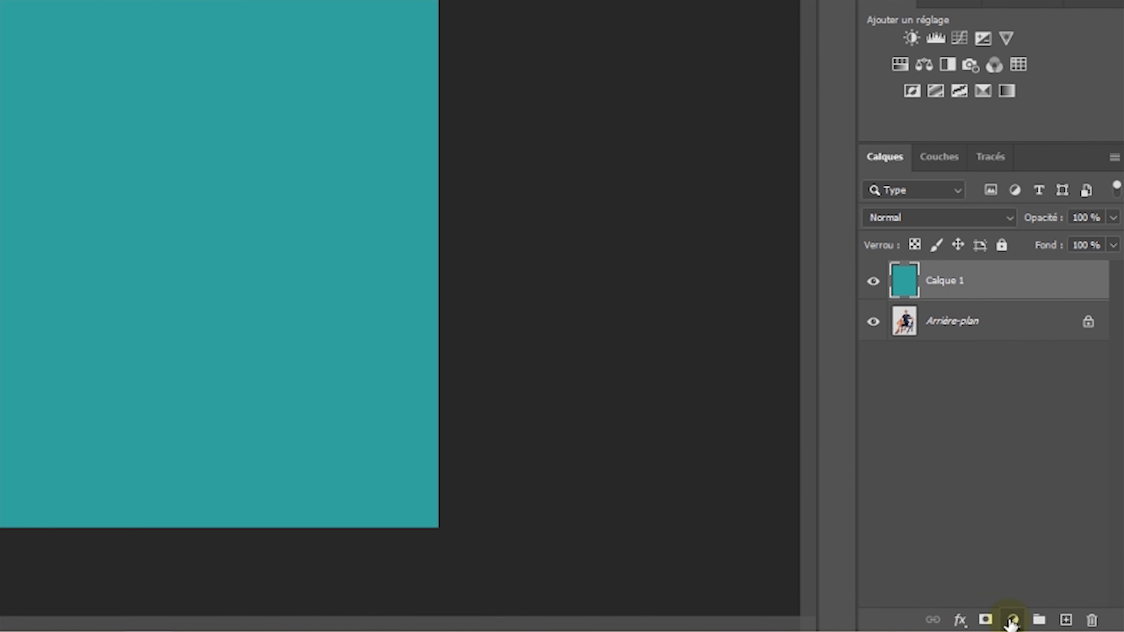
# - Add a Dégradé gradient fill layer whose starting colour stop is white
pyautogui.click(1013, 619)
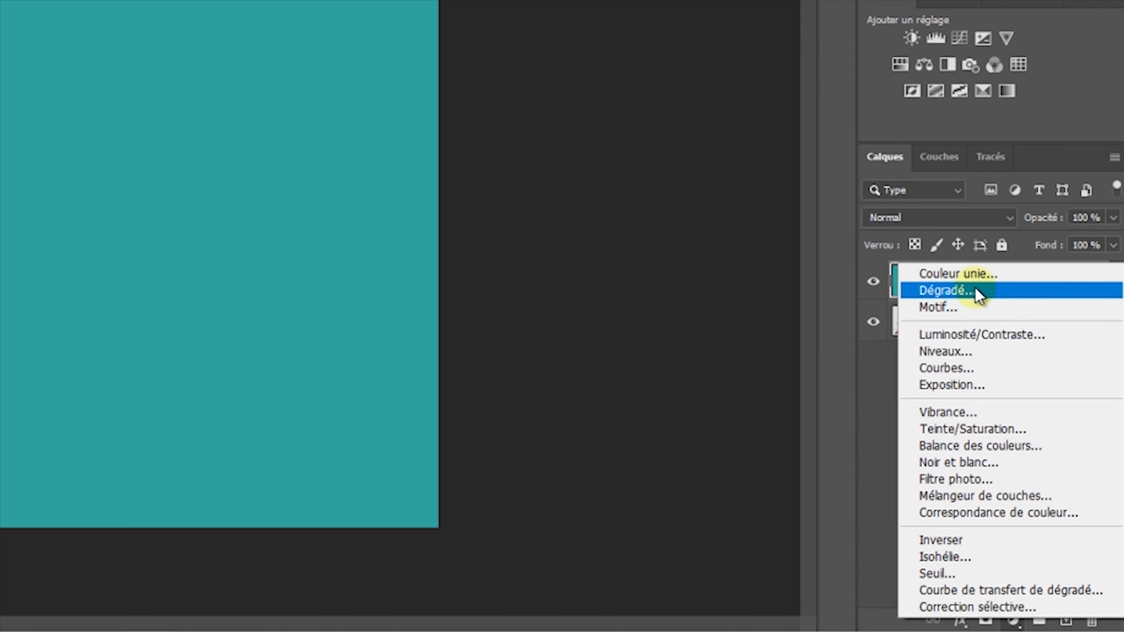
pyautogui.click(997, 291)
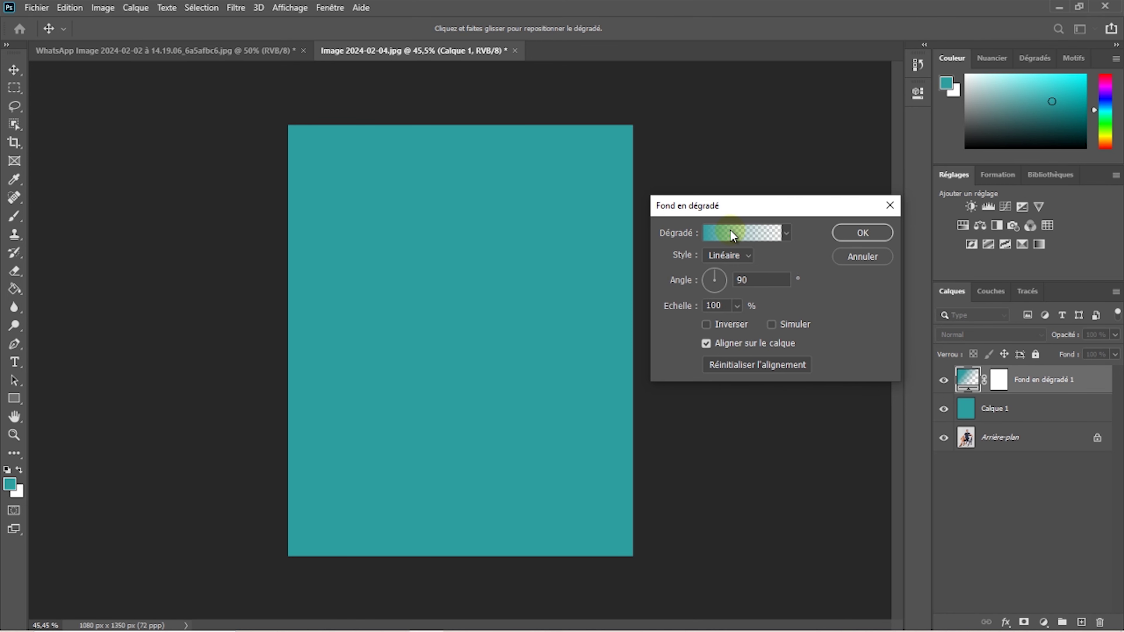
pyautogui.click(730, 230)
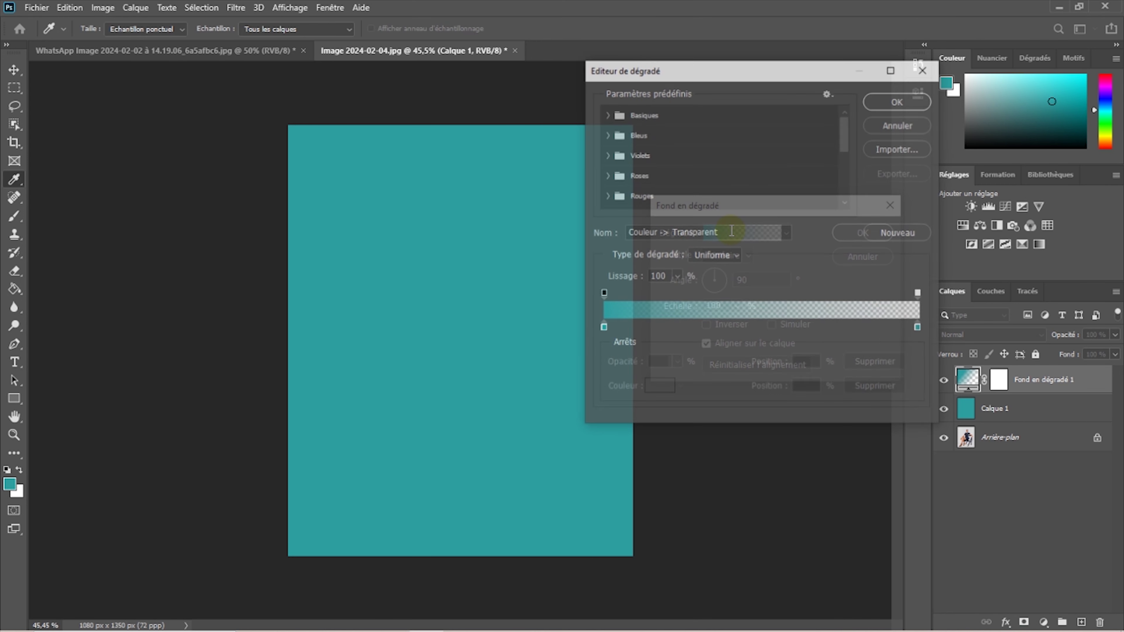
pyautogui.click(606, 330)
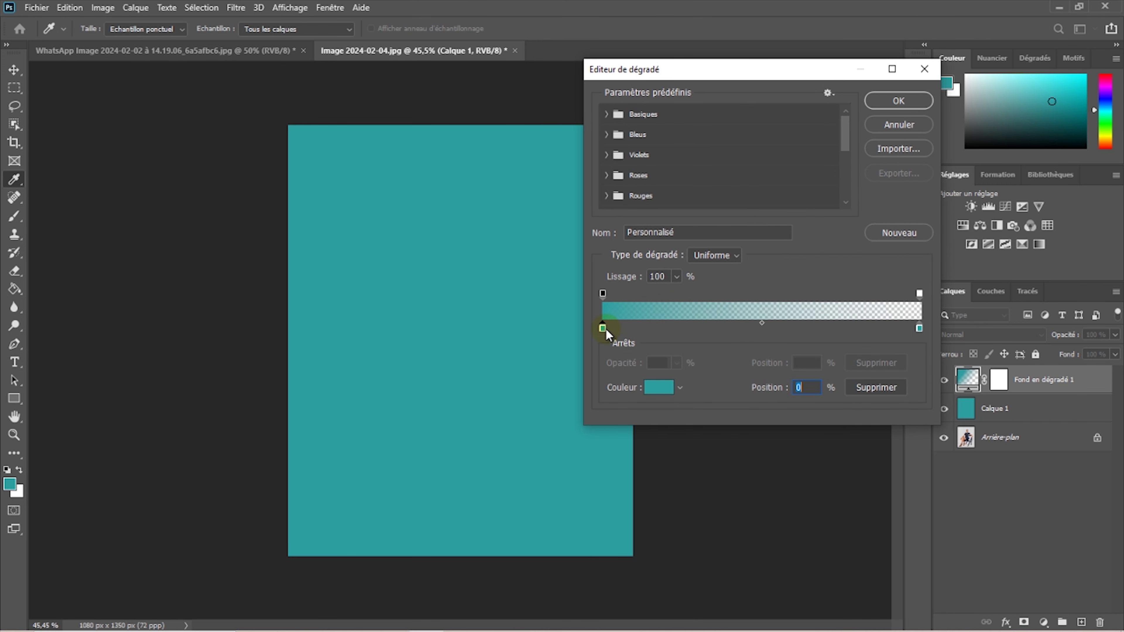
pyautogui.click(658, 388)
pyautogui.moveTo(617, 168); pyautogui.dragTo(583, 125)
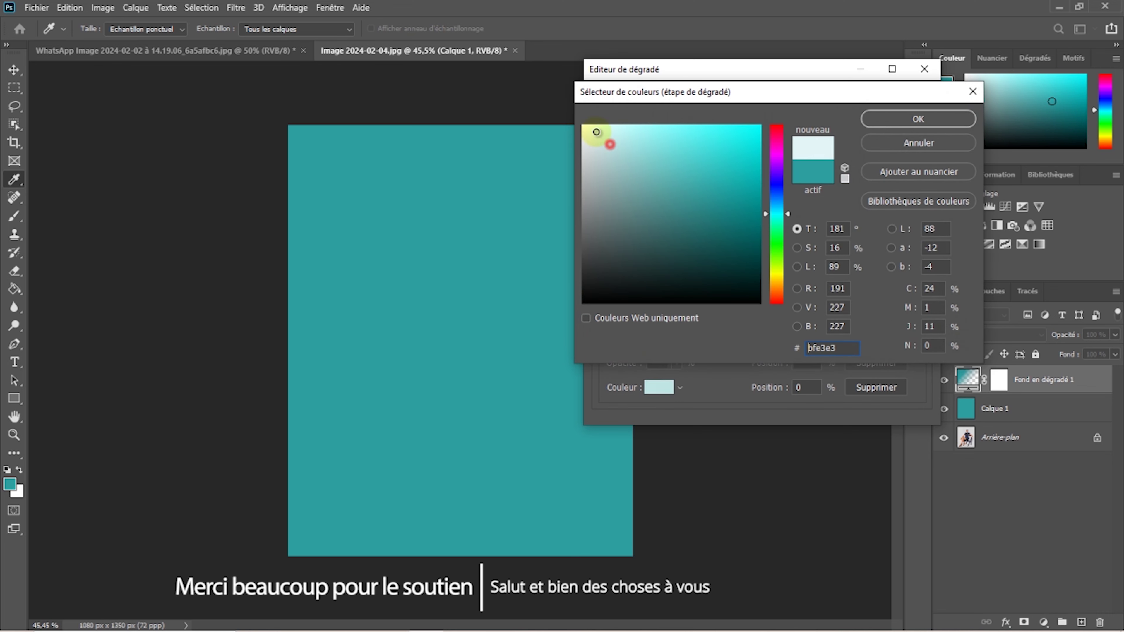
pyautogui.click(902, 119)
pyautogui.click(903, 101)
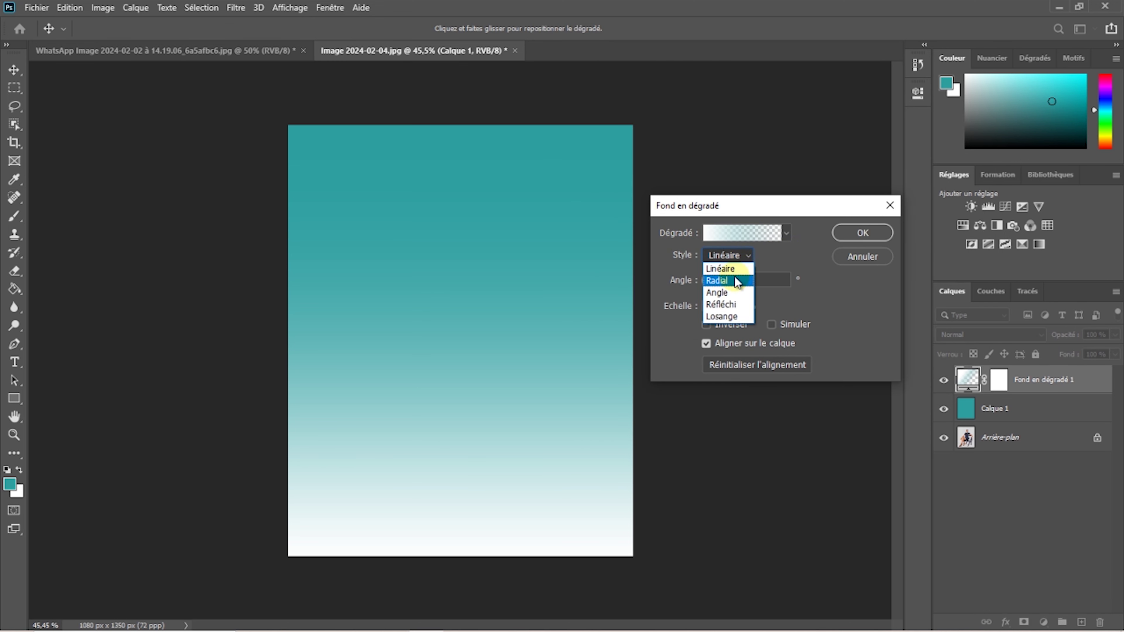
# - Make the gradient Radial at 222% scale, reposition its white centre, and apply
pyautogui.click(725, 281)
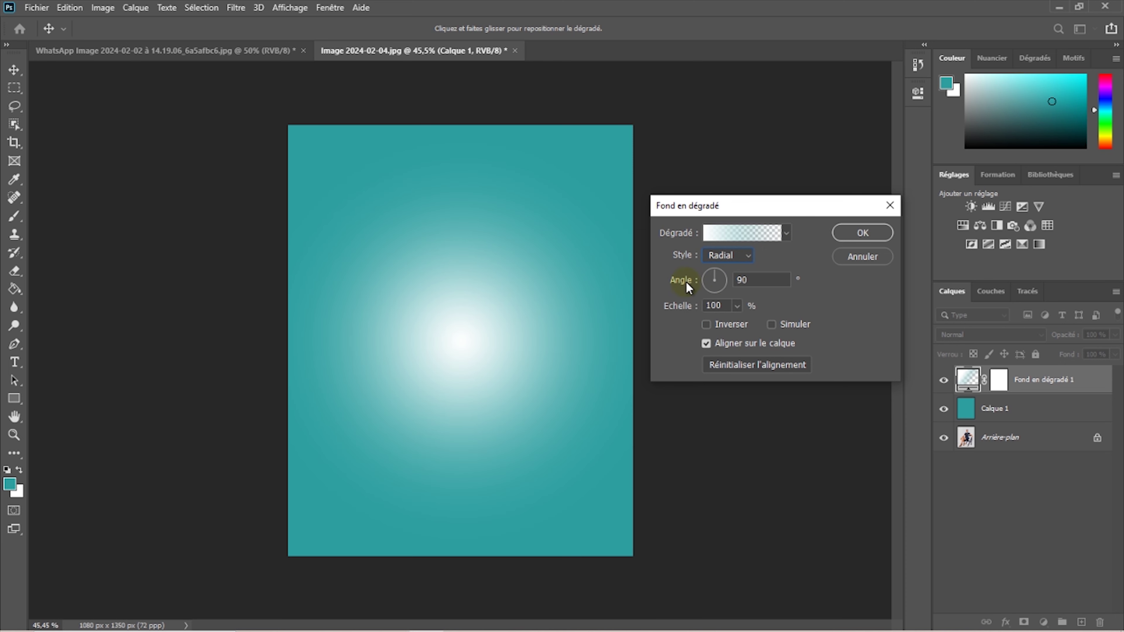
pyautogui.moveTo(684, 313); pyautogui.dragTo(752, 314)
pyautogui.click(457, 337)
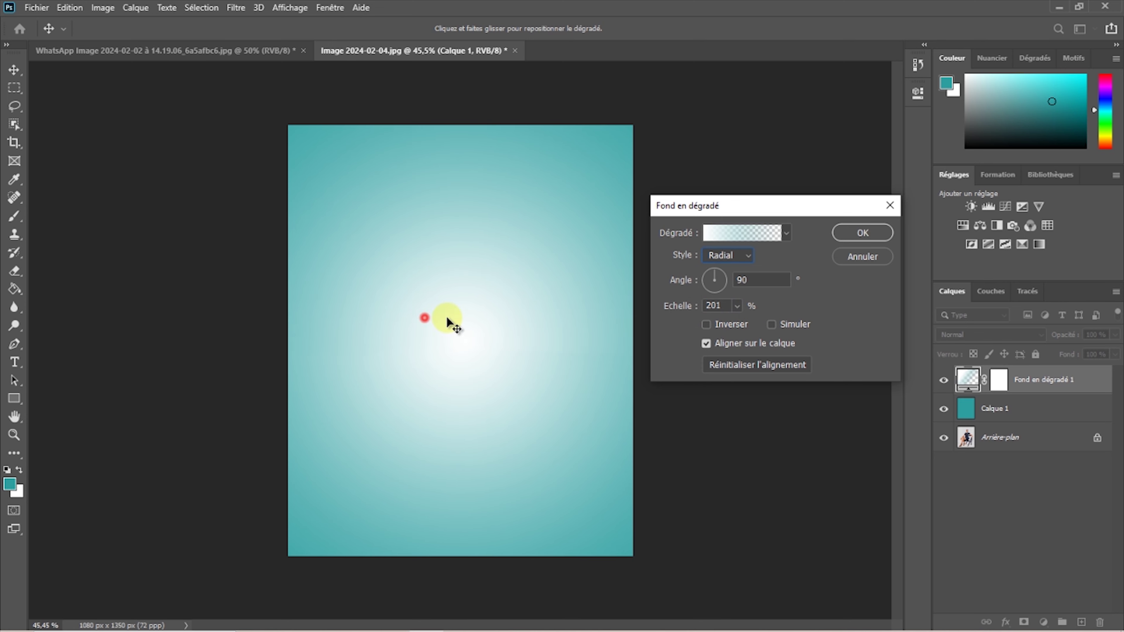
pyautogui.moveTo(424, 320); pyautogui.dragTo(503, 312)
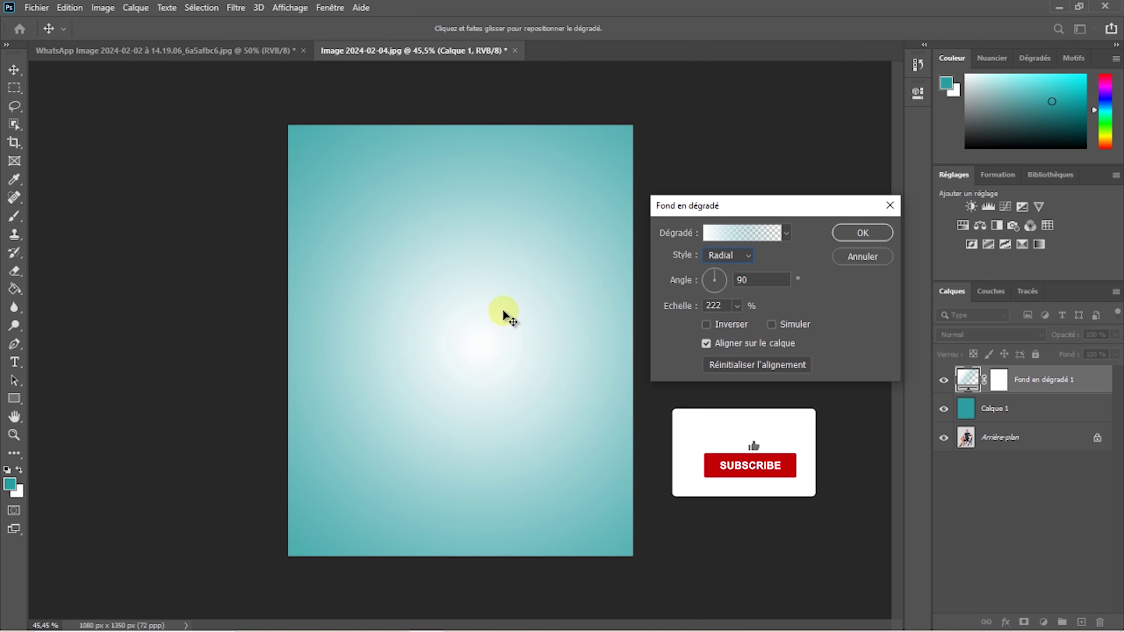
pyautogui.click(860, 233)
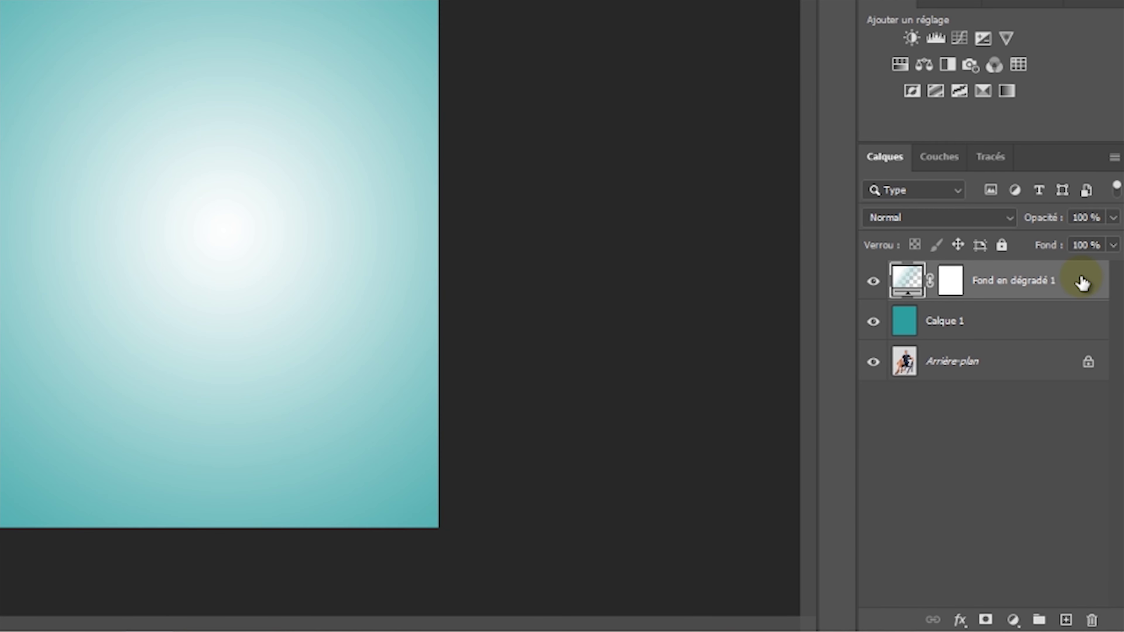
# - Merge Calque 1 into the gradient layer, unlock the photo as Calque 0, and move it to the top
pyautogui.keyDown('ctrl'); pyautogui.click(1029, 335); pyautogui.keyUp('ctrl')
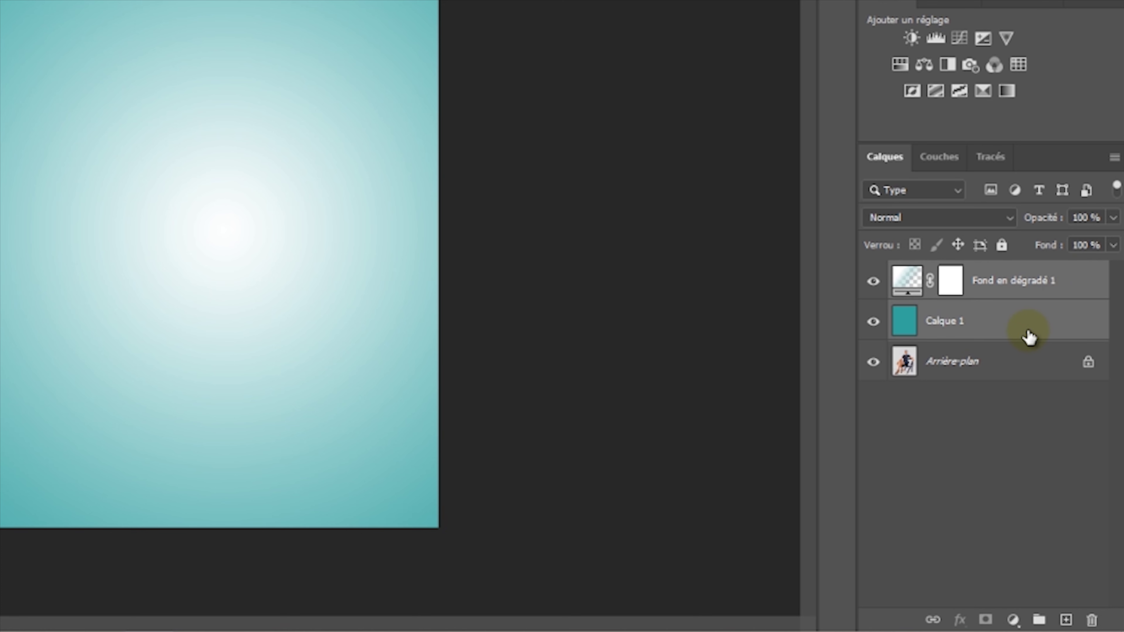
pyautogui.hotkey('ctrl', 'e')
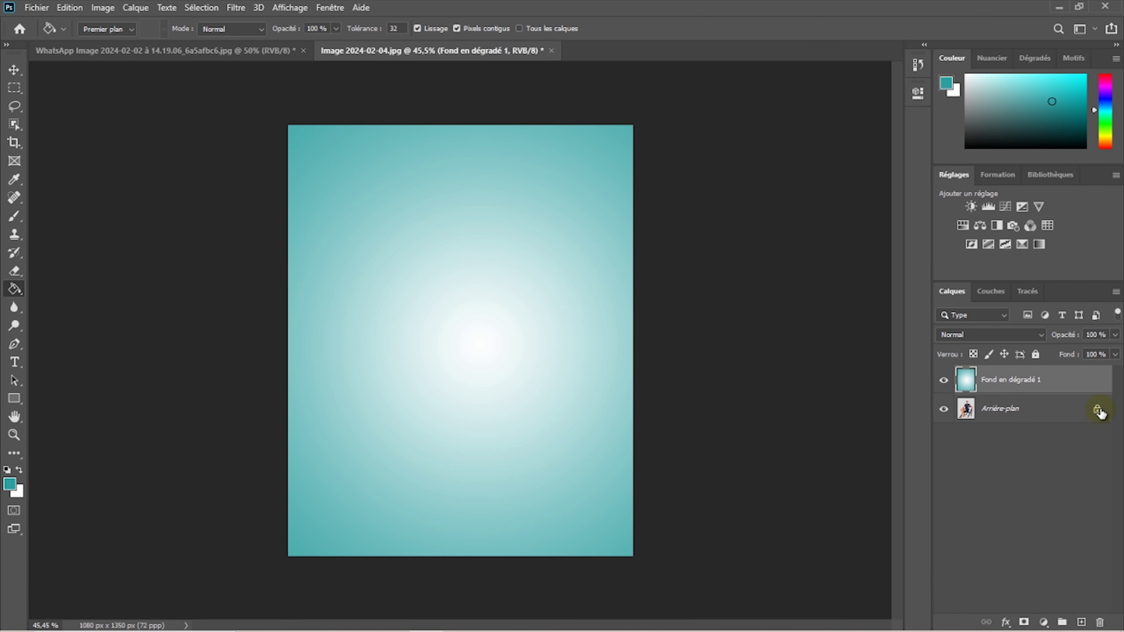
pyautogui.click(1074, 412)
pyautogui.moveTo(1074, 415); pyautogui.dragTo(1064, 374)
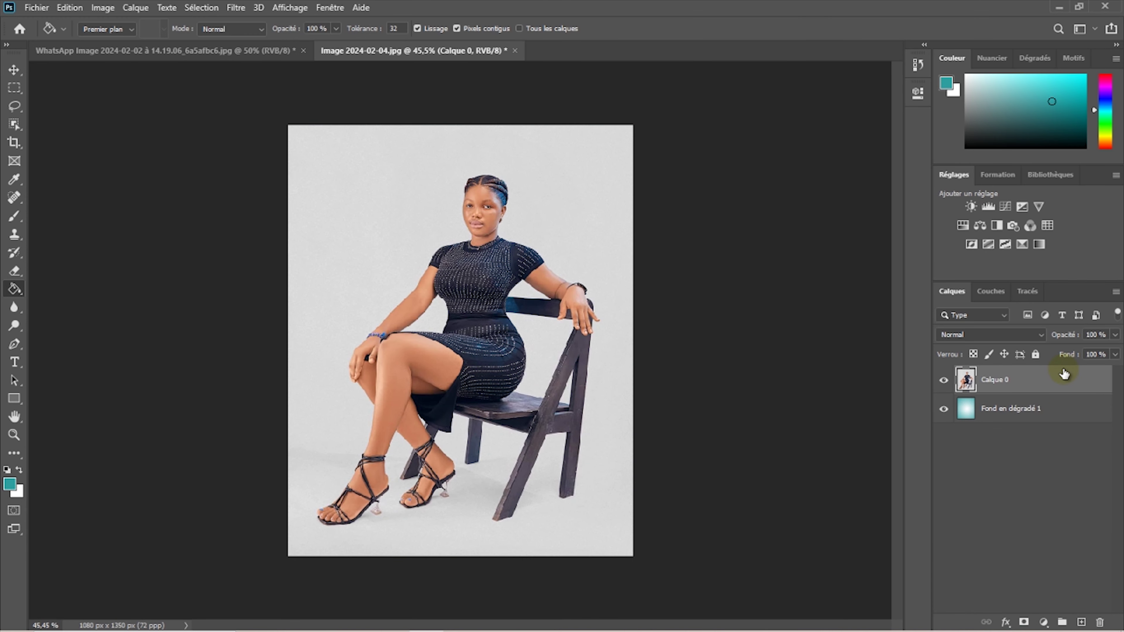
pyautogui.press('v')
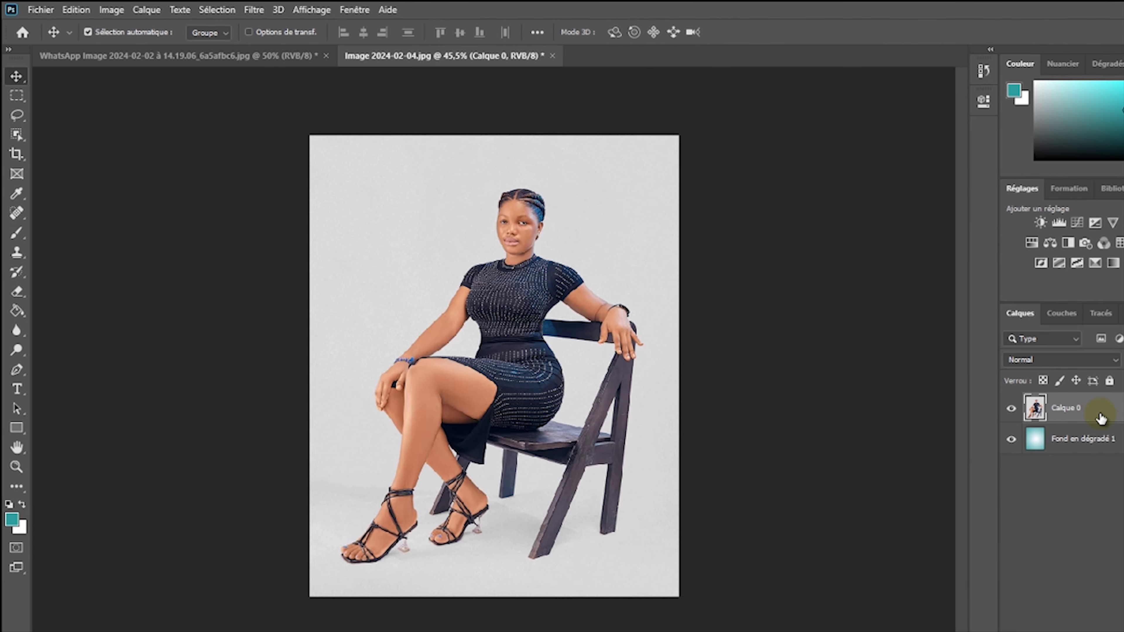
# - Draw a tall bright blue rectangle, Rectangle 1 (346 × 1209 px), down the canvas's left side
pyautogui.click(14, 399)
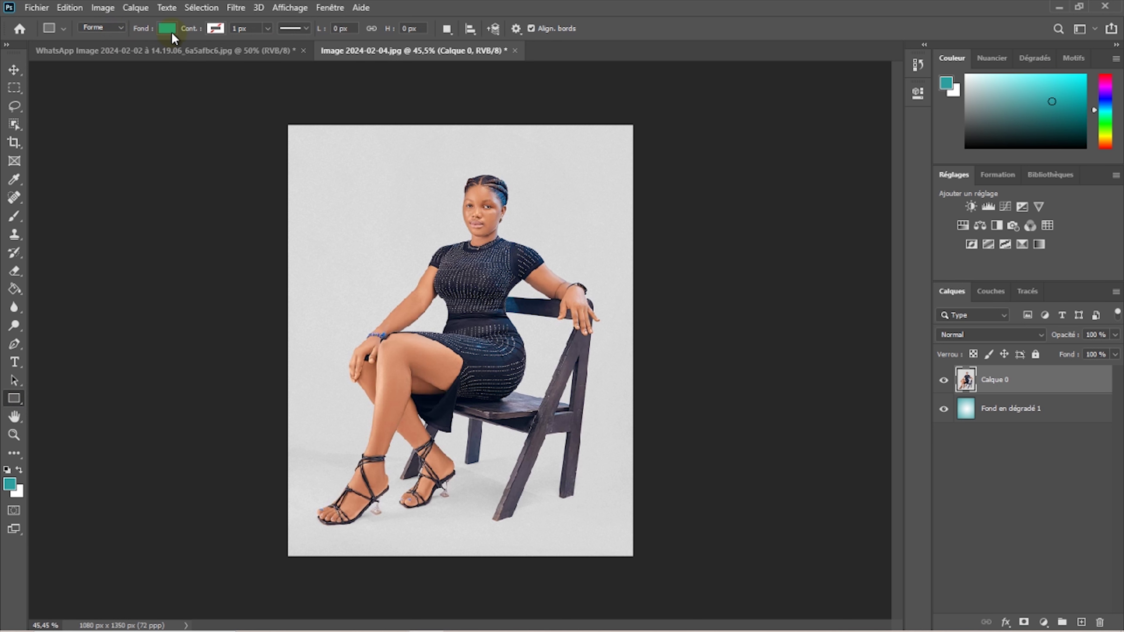
pyautogui.click(169, 27)
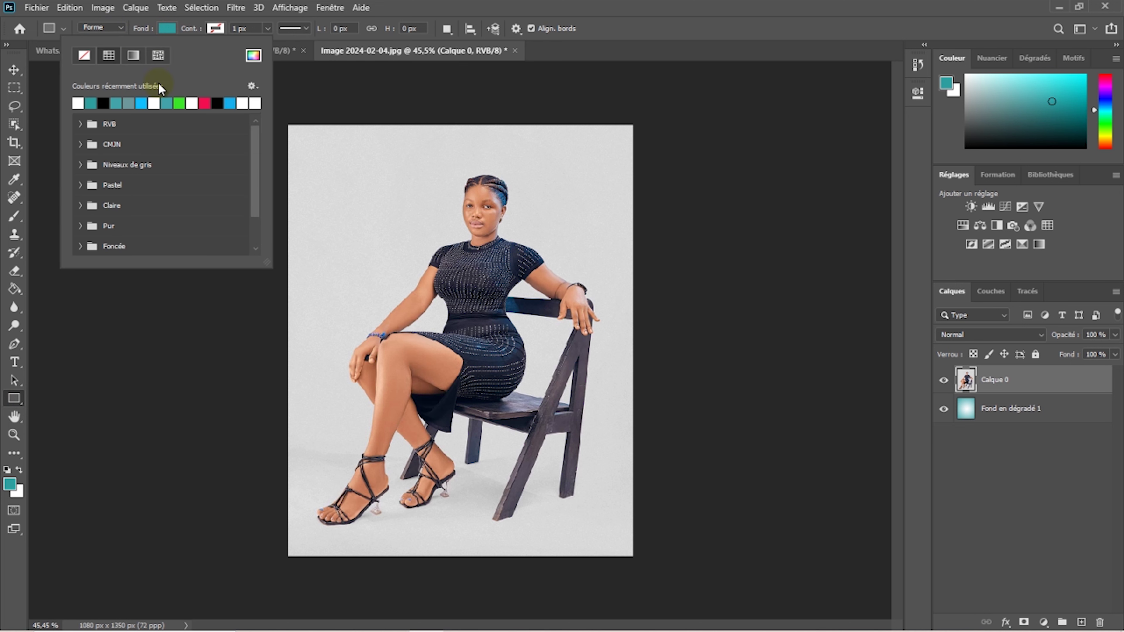
pyautogui.click(146, 101)
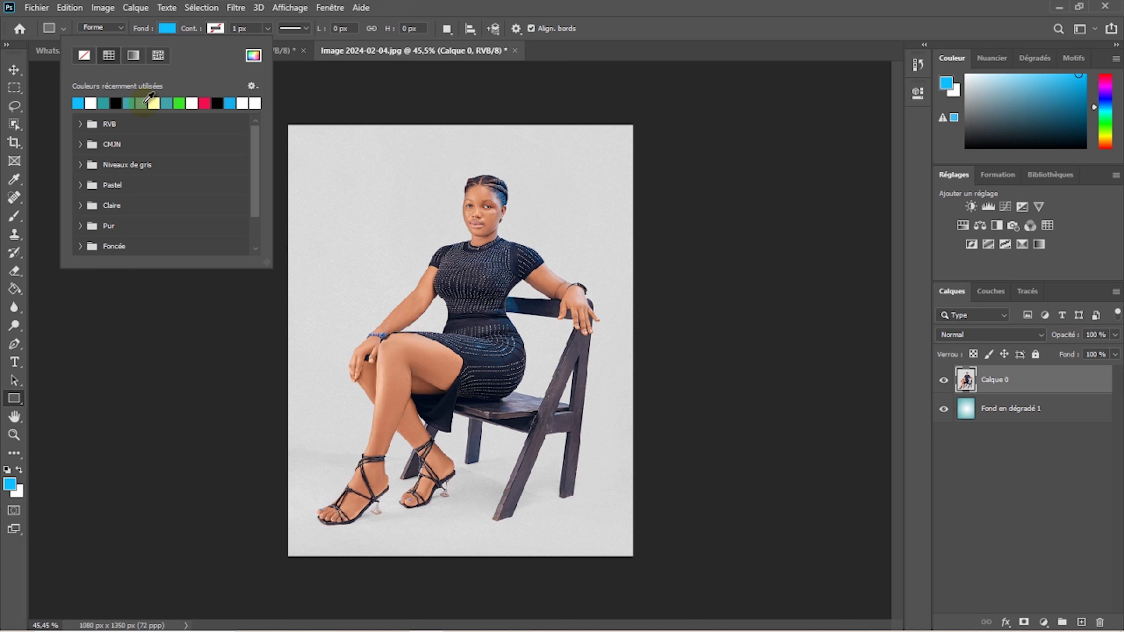
pyautogui.click(212, 30)
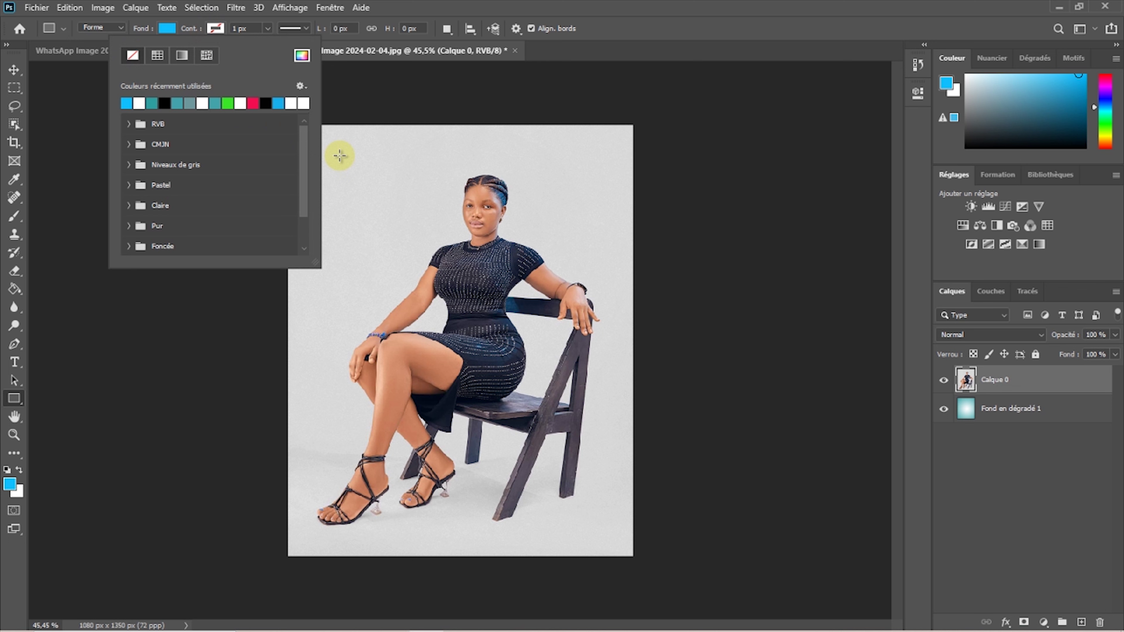
pyautogui.moveTo(421, 156)
pyautogui.mouseDown()
pyautogui.moveTo(385, 533)
pyautogui.moveTo(311, 541)
pyautogui.mouseUp()
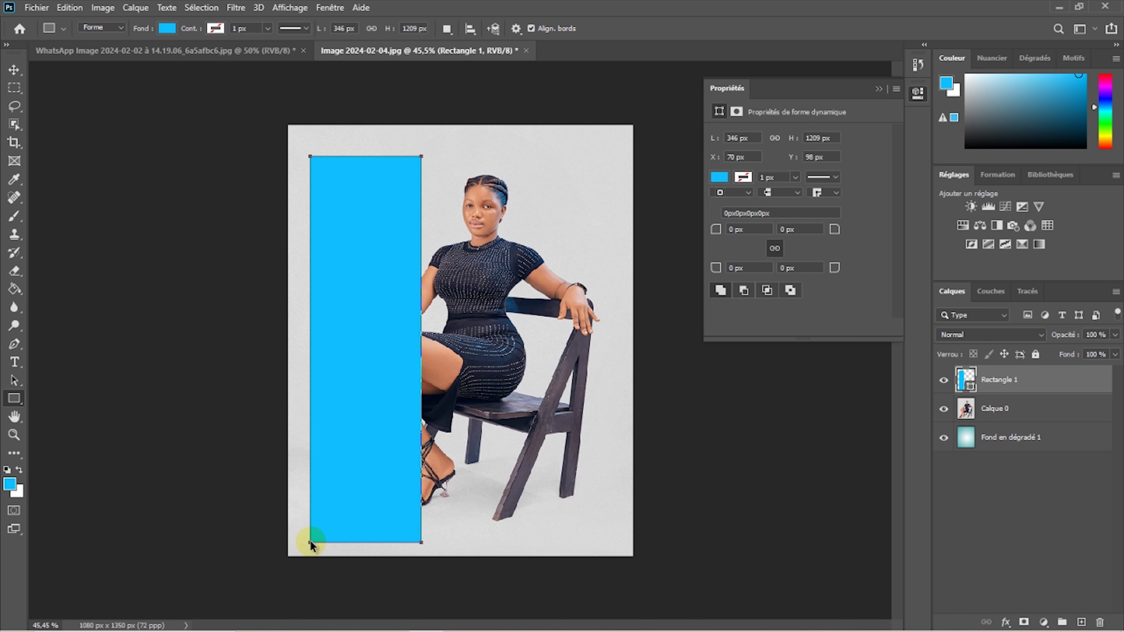
pyautogui.hotkey('ctrl', 't')
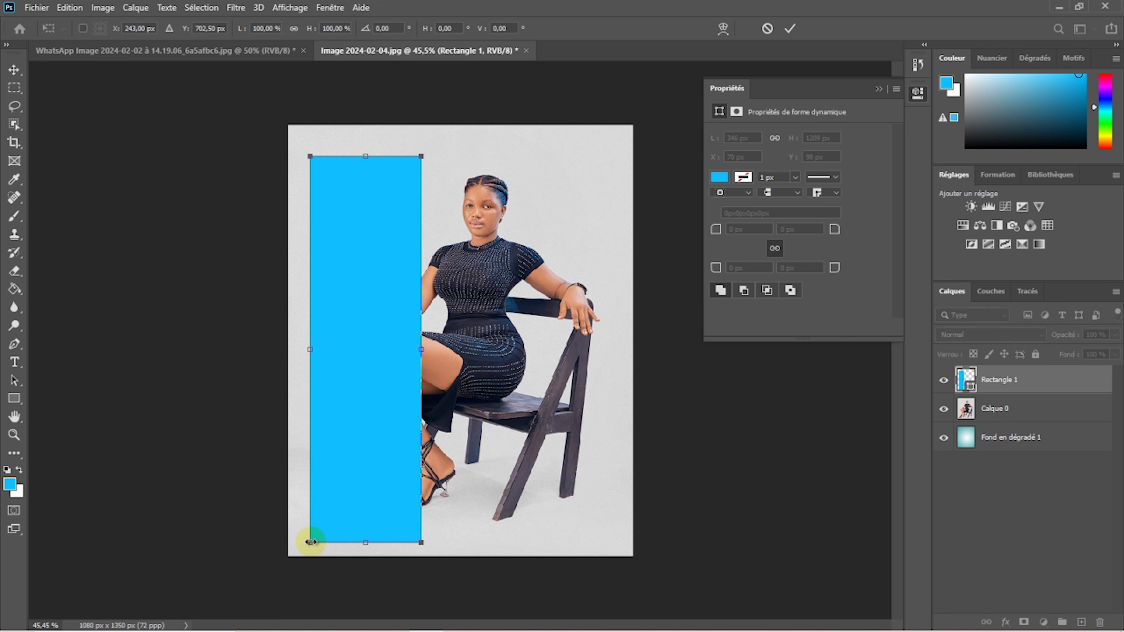
# - Tilt and widen the blue rectangle, convert it to a regular path, and place Calque 0 above it
pyautogui.click(432, 152)
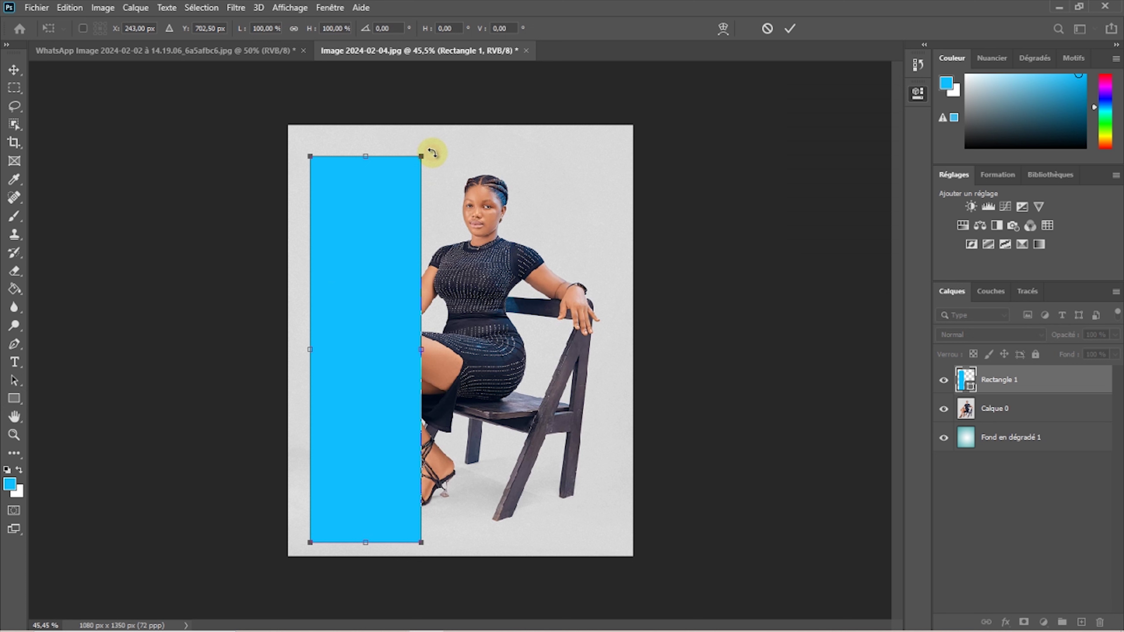
pyautogui.moveTo(432, 153); pyautogui.dragTo(423, 150)
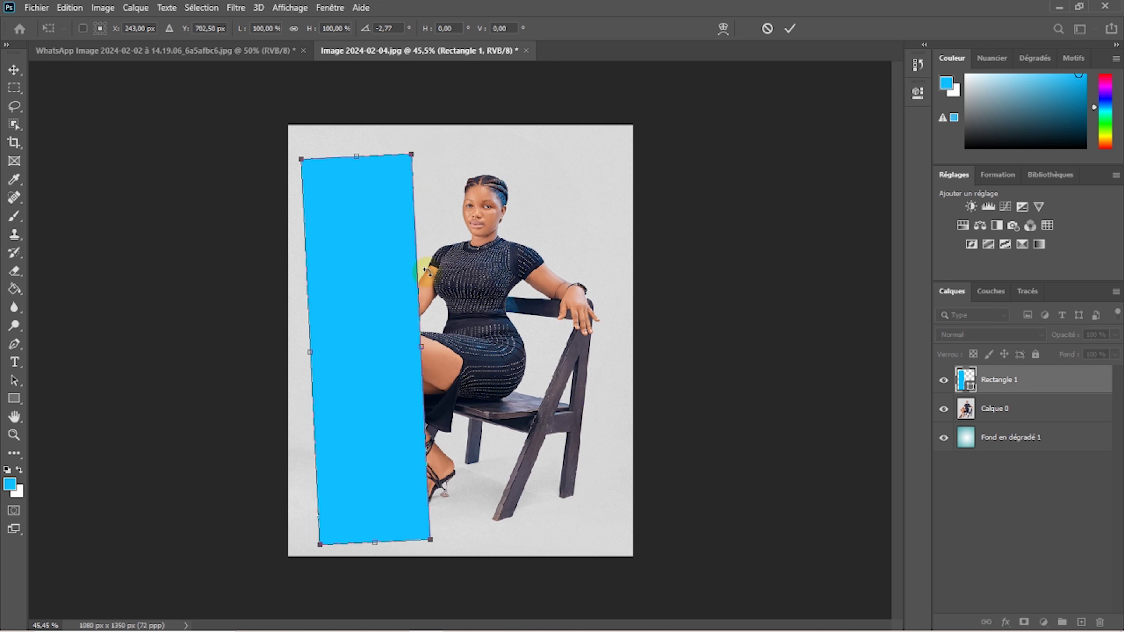
pyautogui.moveTo(422, 343); pyautogui.dragTo(415, 346)
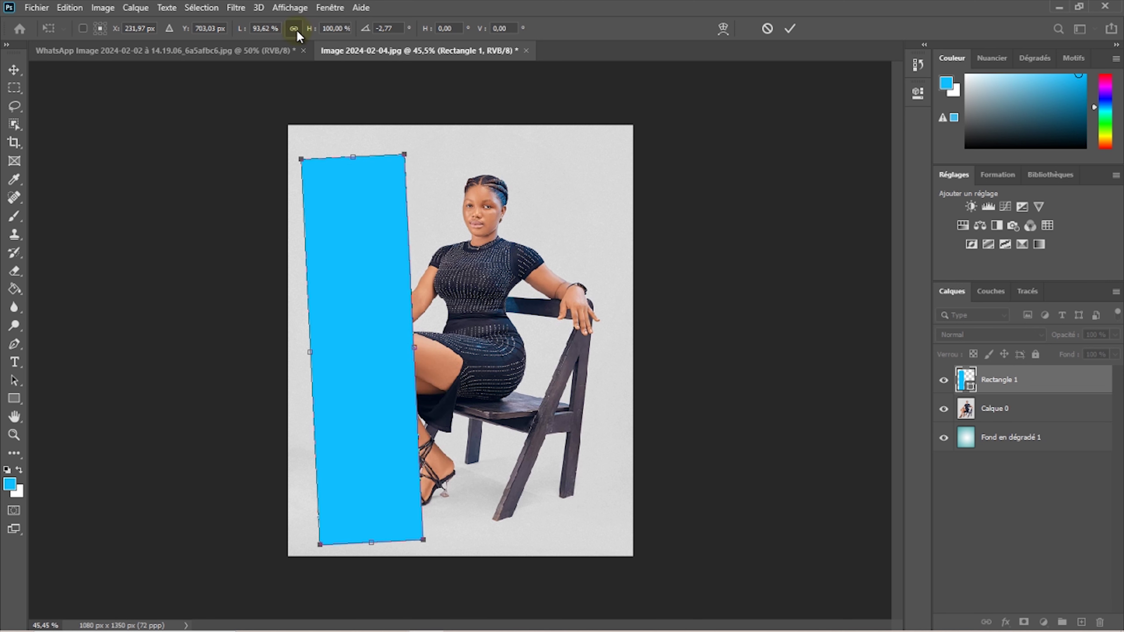
pyautogui.moveTo(415, 347); pyautogui.dragTo(432, 347)
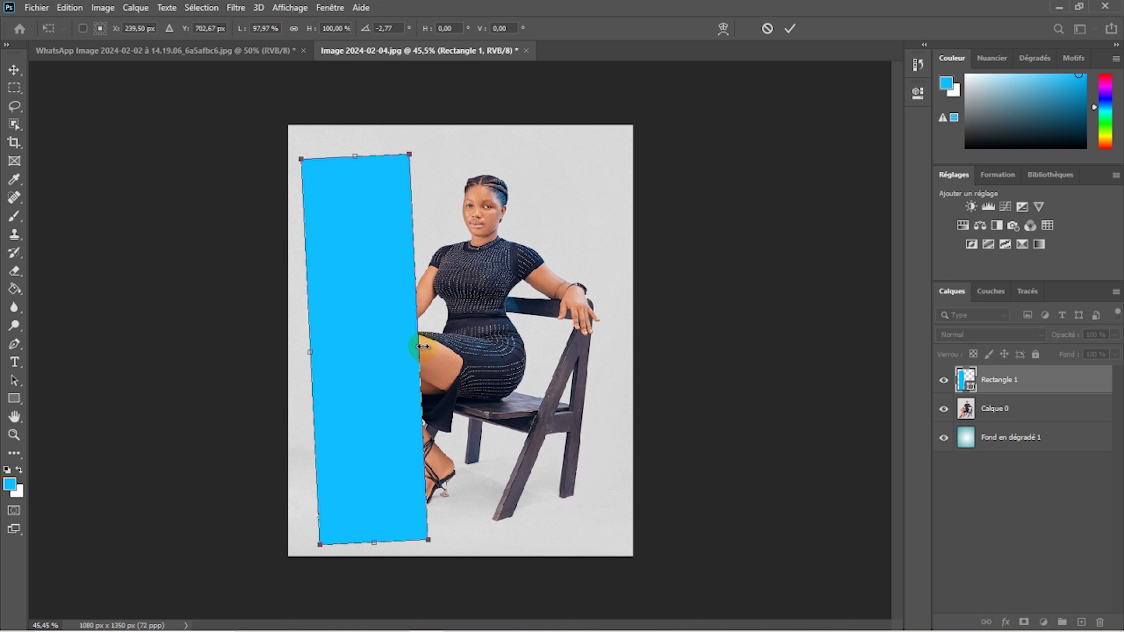
pyautogui.moveTo(432, 346); pyautogui.dragTo(432, 346)
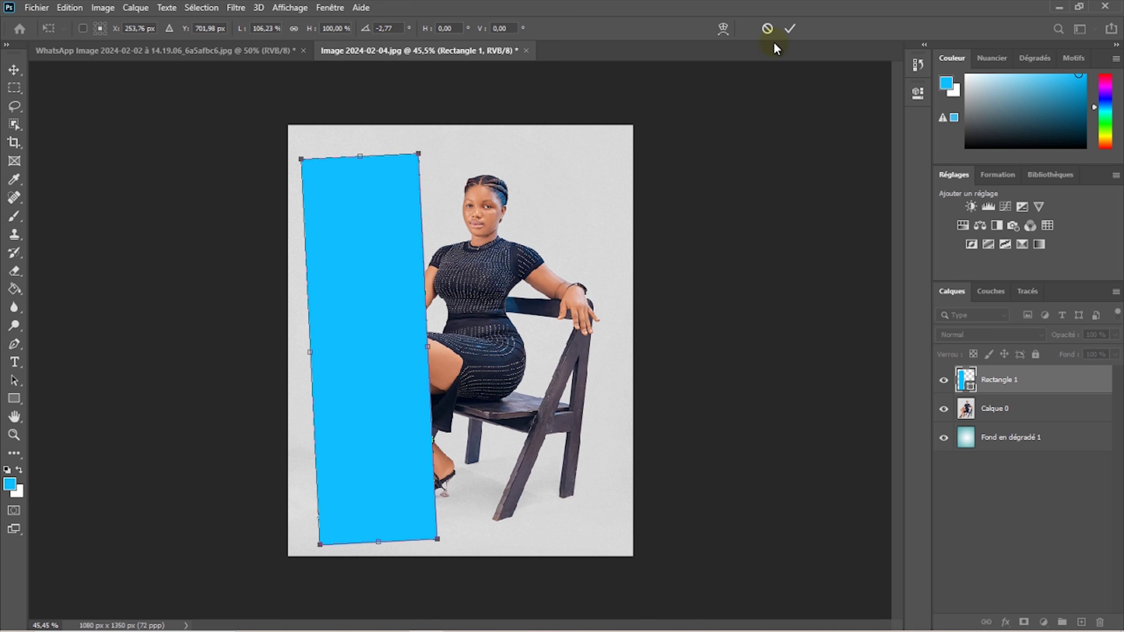
pyautogui.click(790, 29)
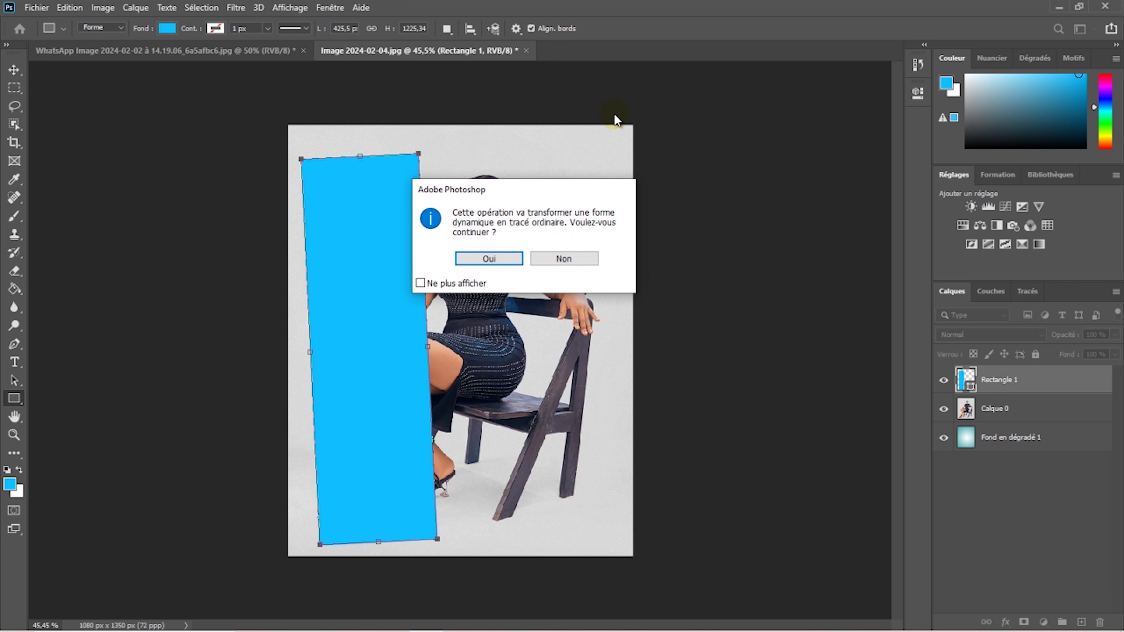
pyautogui.click(507, 259)
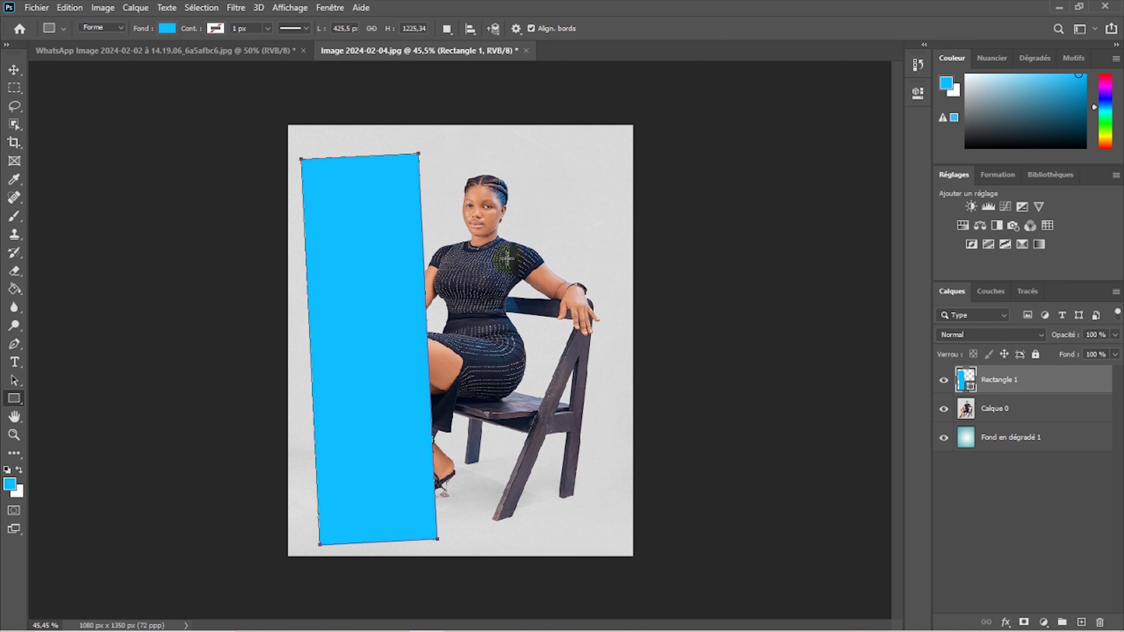
pyautogui.moveTo(1038, 410); pyautogui.dragTo(1033, 367)
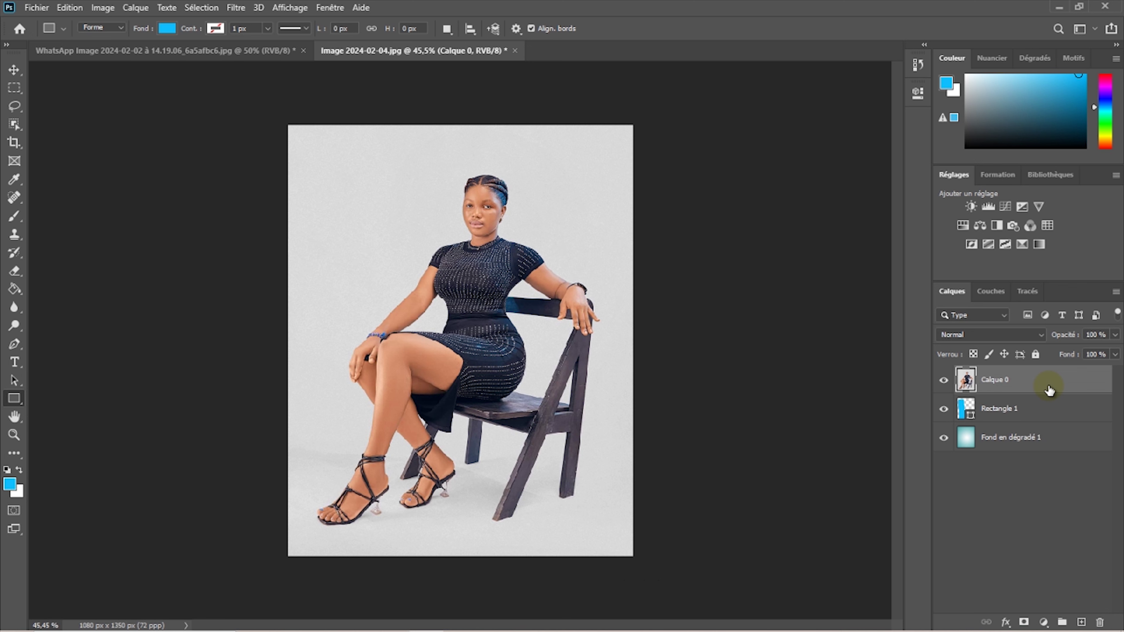
# - Clip Calque 0 to Rectangle 1 and group both layers as Groupe 1
pyautogui.rightClick(1050, 390)
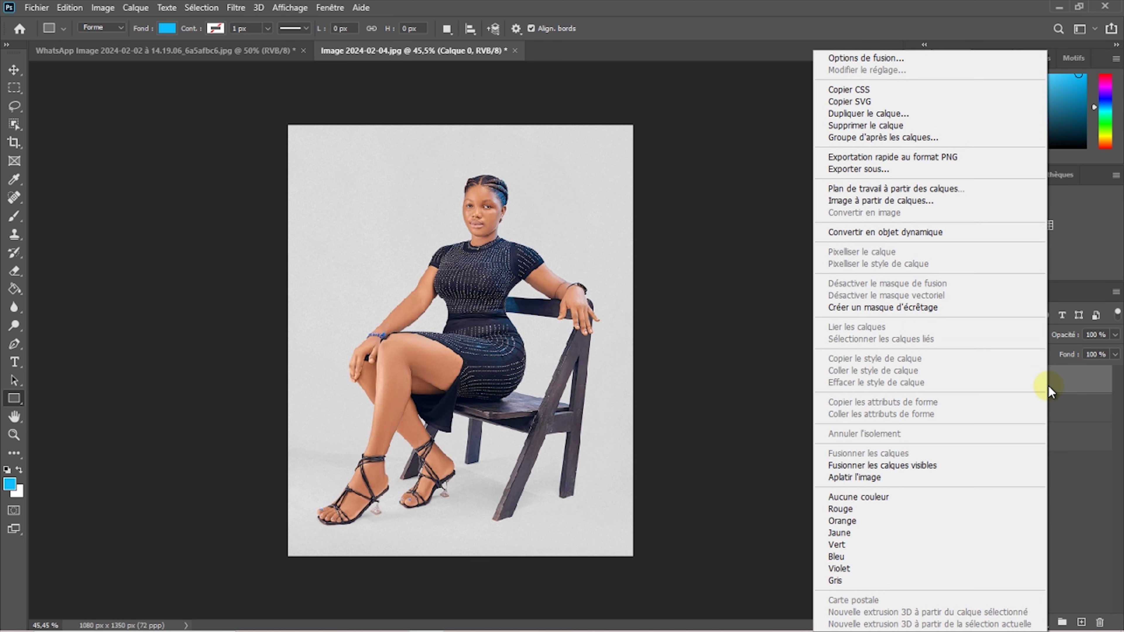
pyautogui.click(899, 306)
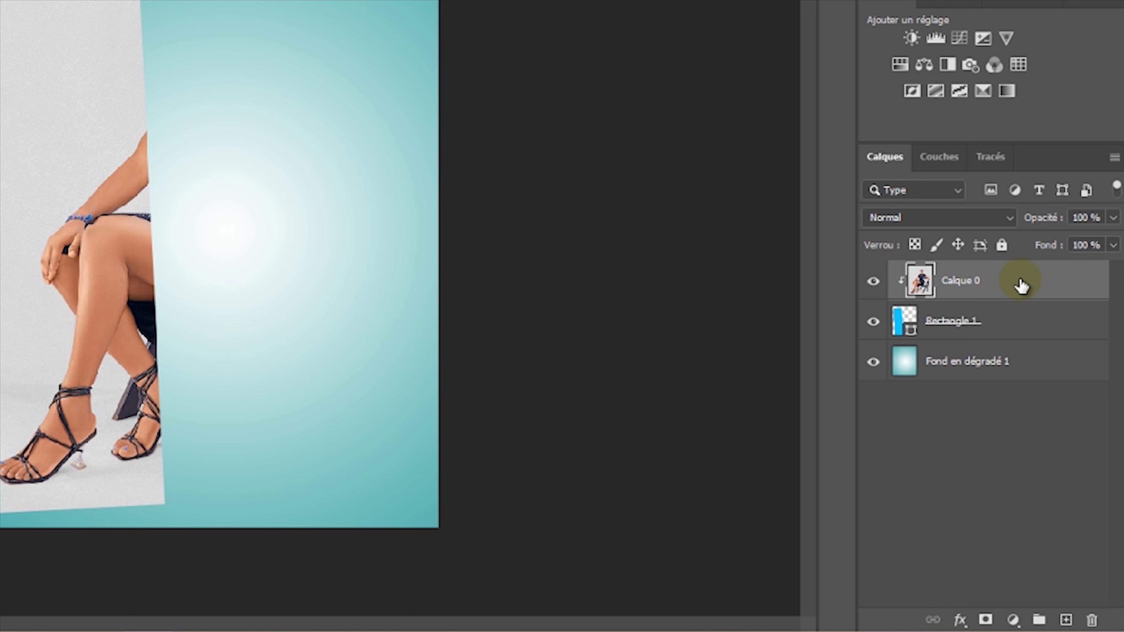
pyautogui.click(1013, 318)
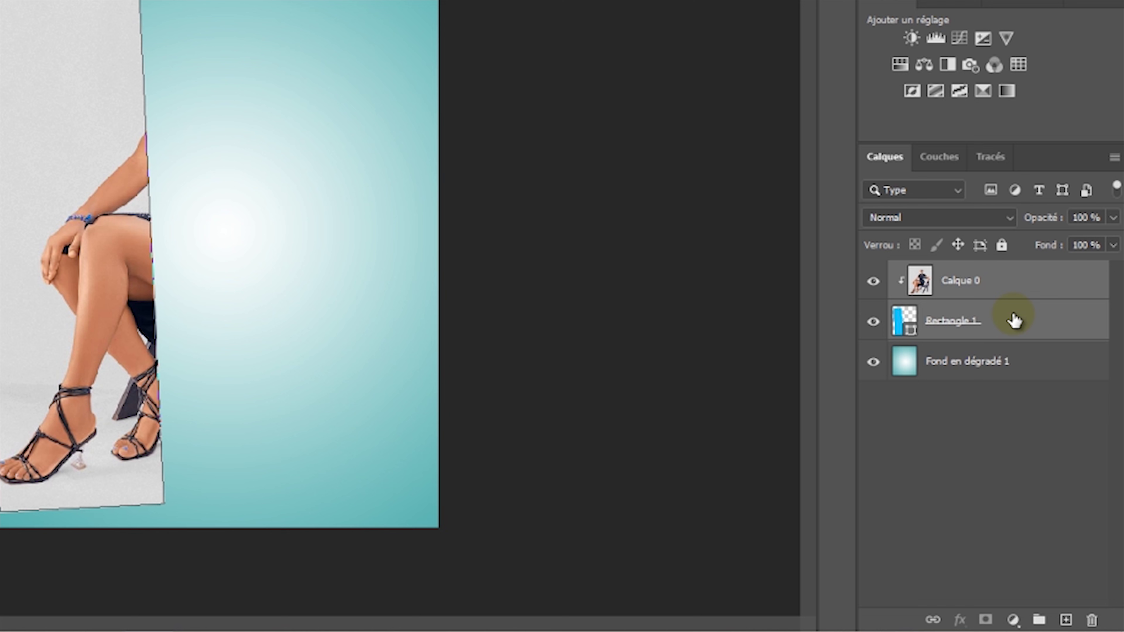
pyautogui.hotkey('ctrl', 'g')
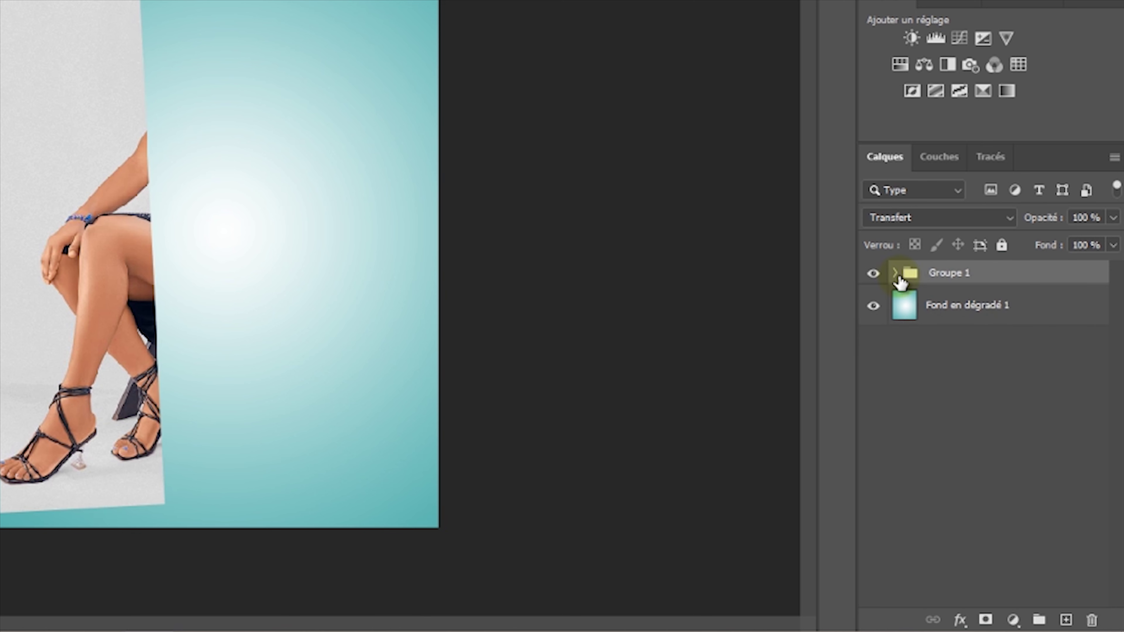
pyautogui.click(894, 273)
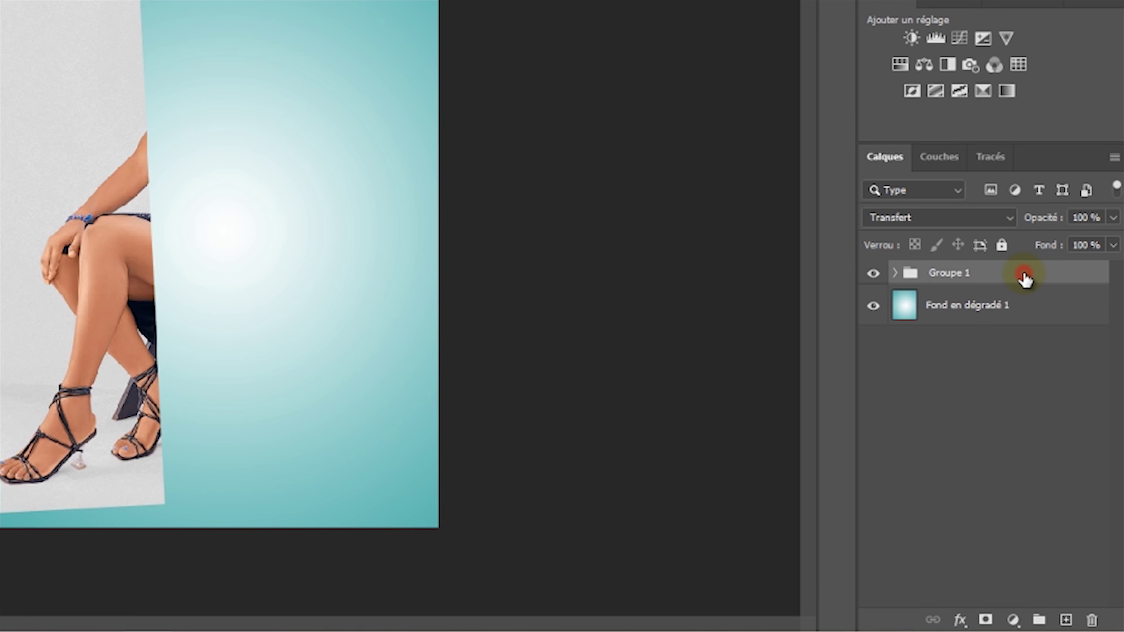
pyautogui.doubleClick(1024, 280)
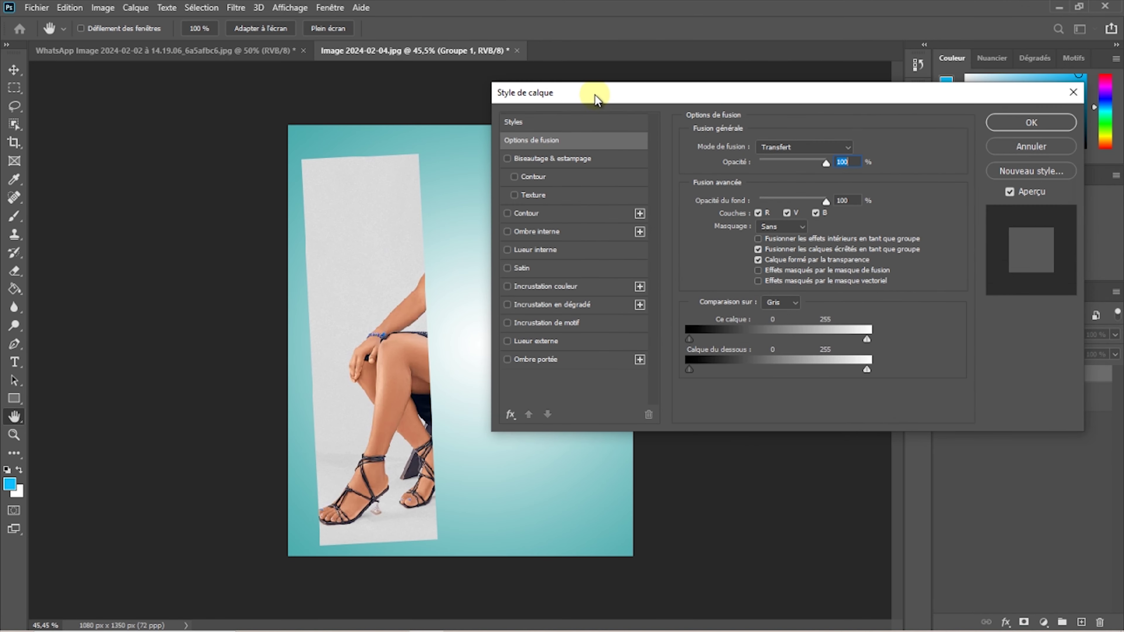
# - Give Groupe 1 a 4 px blue Contour stroke
pyautogui.moveTo(596, 99); pyautogui.dragTo(663, 111)
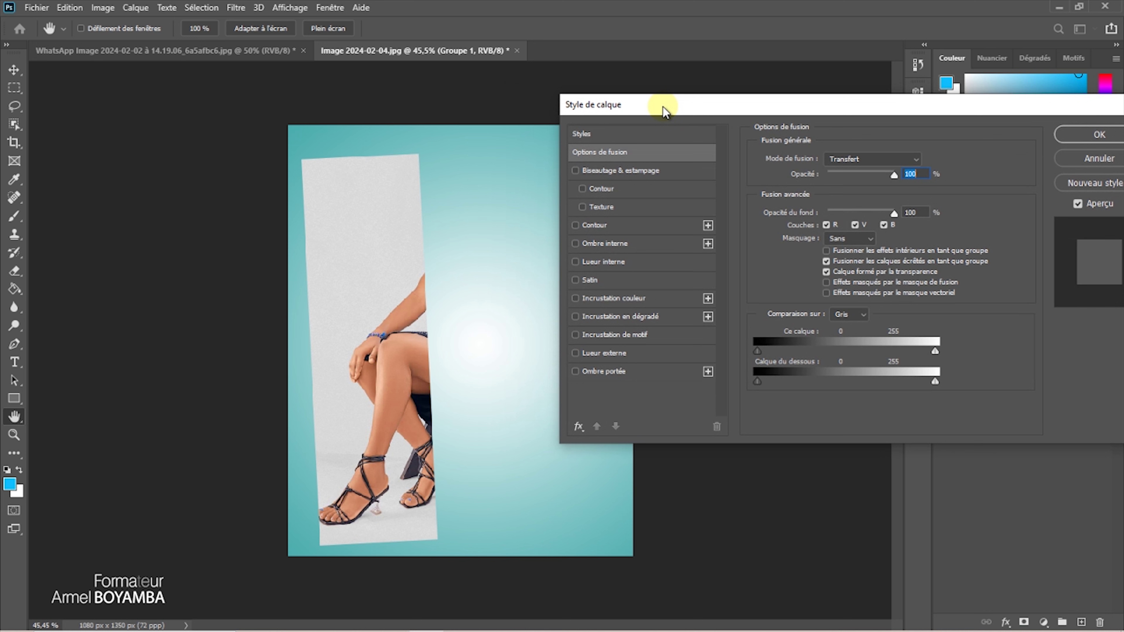
pyautogui.click(624, 226)
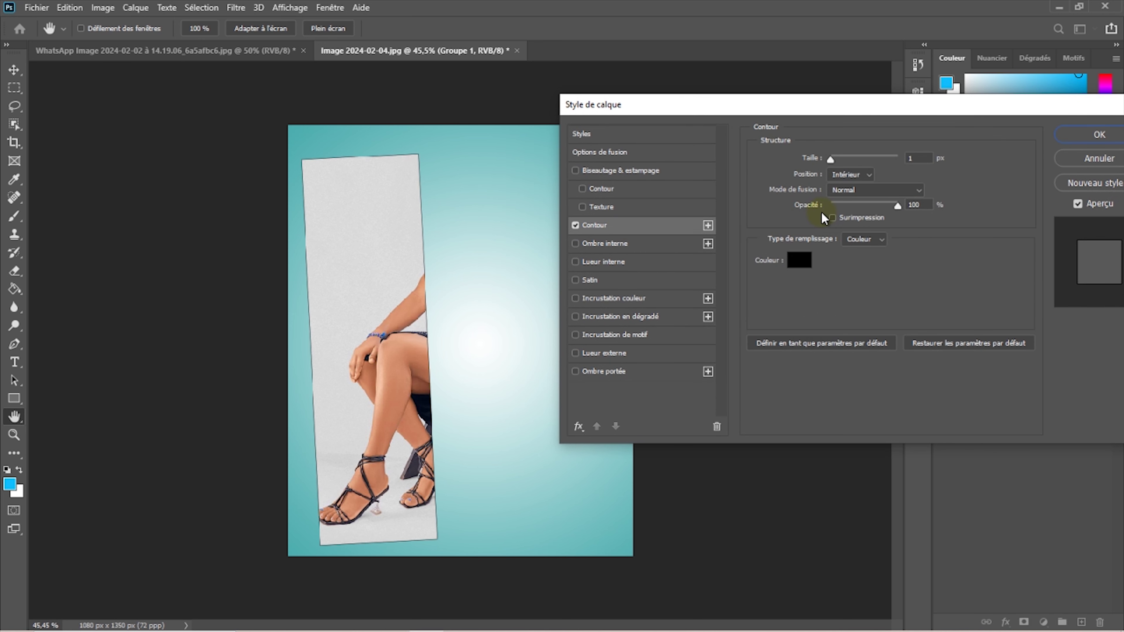
pyautogui.moveTo(833, 162); pyautogui.dragTo(834, 162)
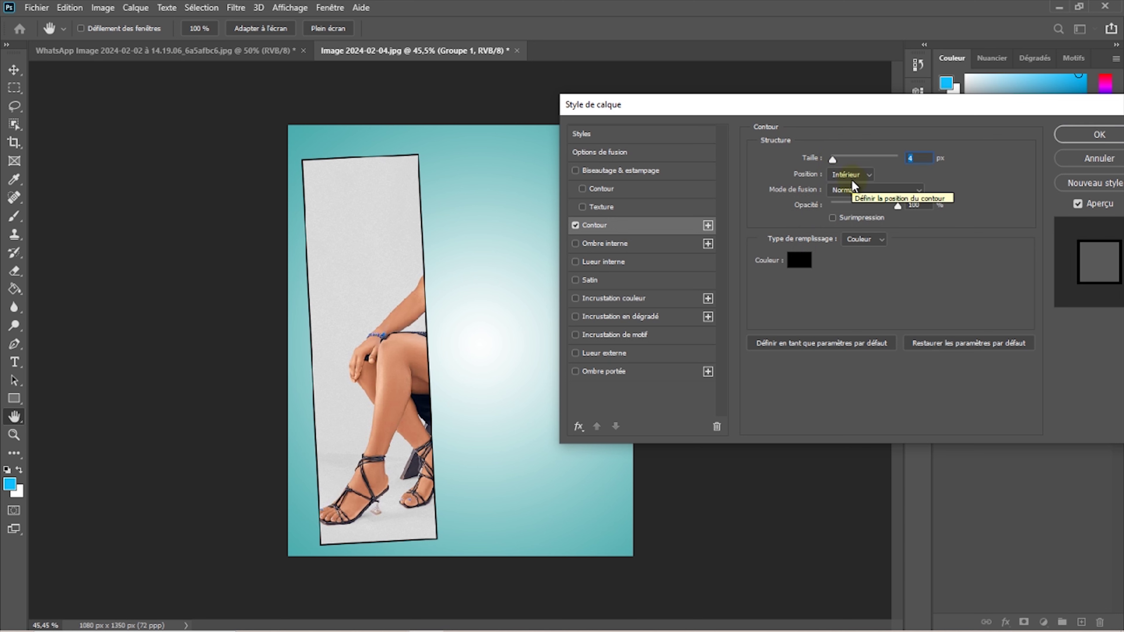
pyautogui.click(797, 265)
pyautogui.click(437, 136)
pyautogui.click(682, 206)
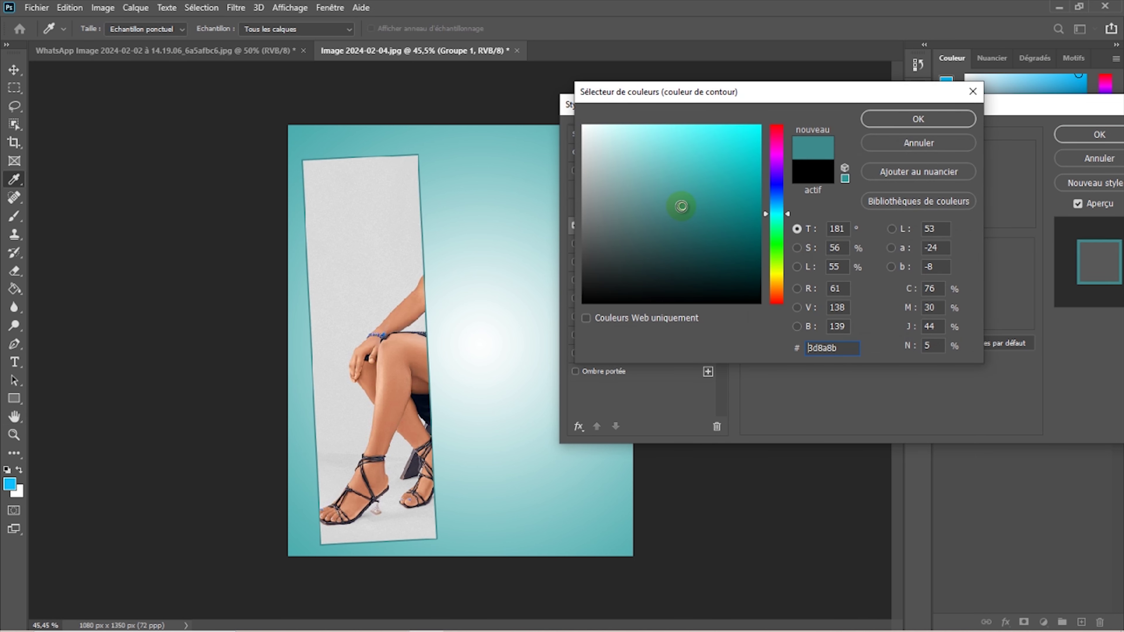
pyautogui.moveTo(678, 210); pyautogui.dragTo(675, 226)
pyautogui.click(902, 126)
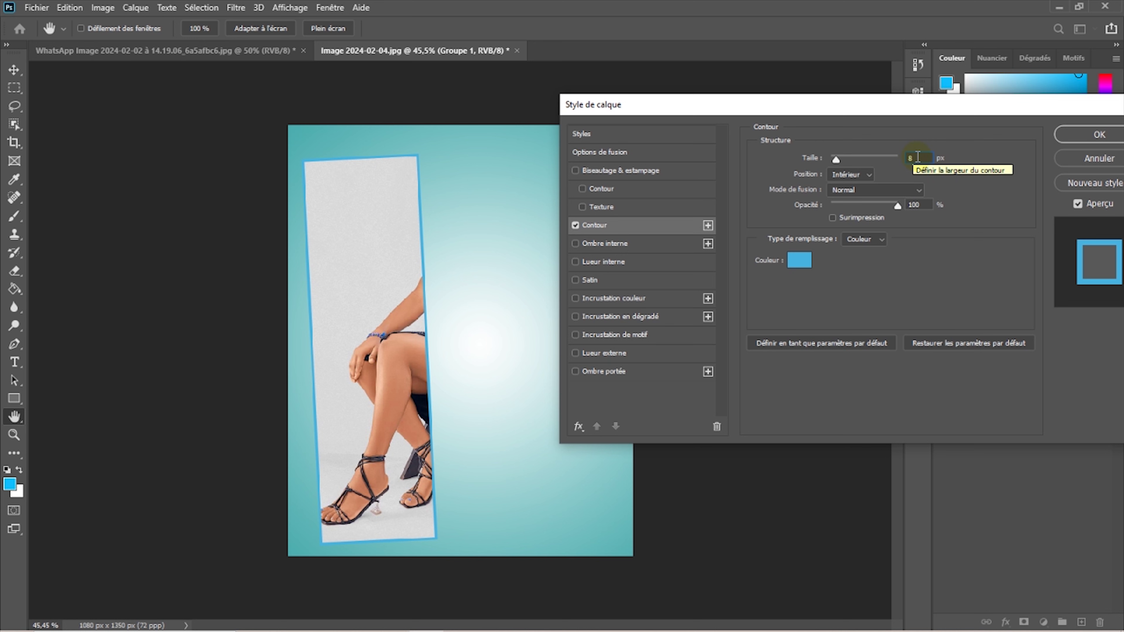
# - Add a Normal drop shadow with 73% opacity, 10 px distance and 16 px size, and apply
pyautogui.click(646, 371)
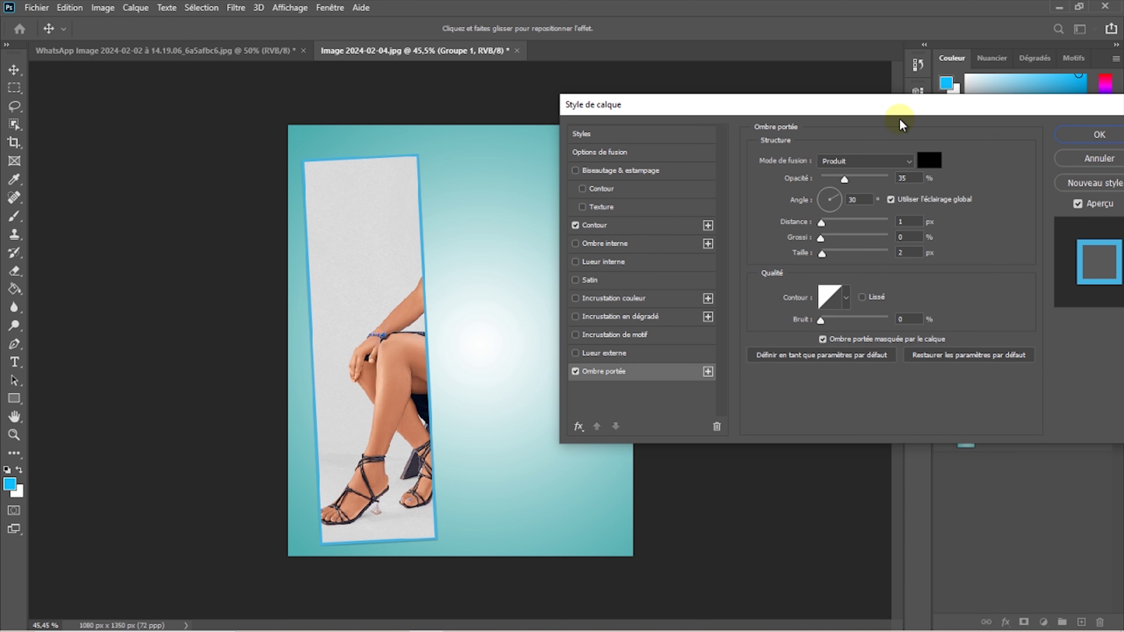
pyautogui.click(881, 163)
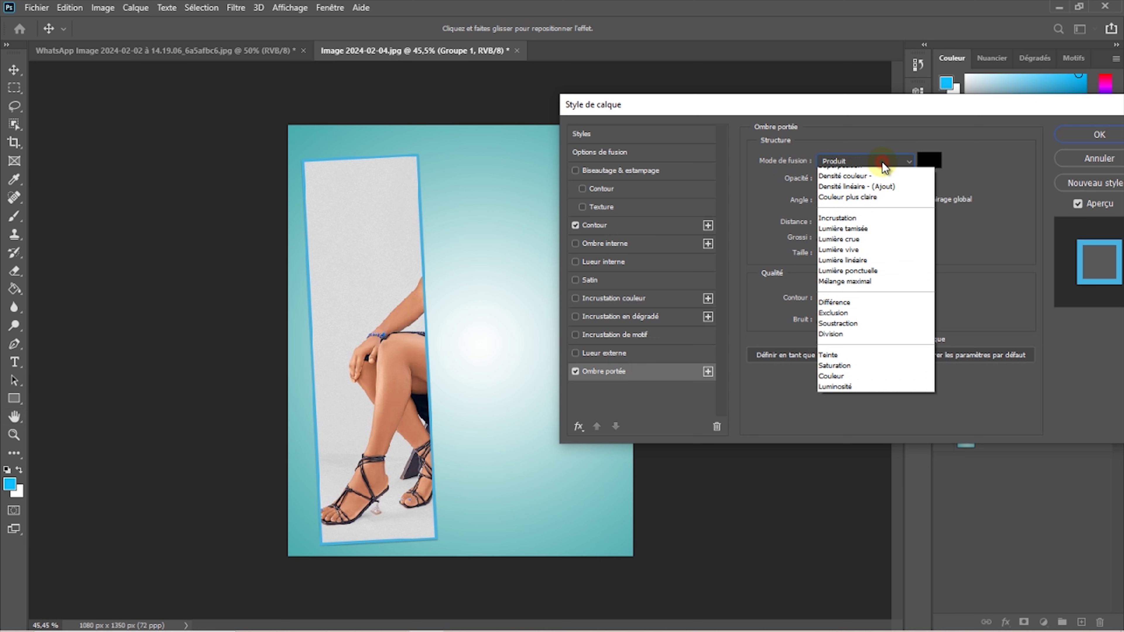
pyautogui.click(832, 173)
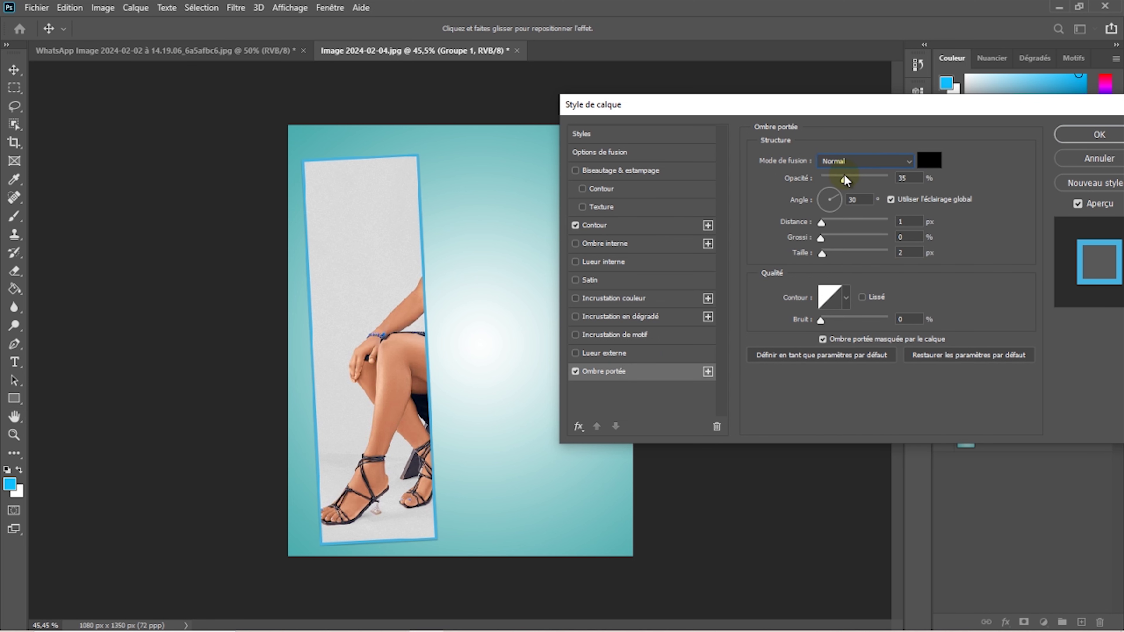
pyautogui.moveTo(846, 181); pyautogui.dragTo(888, 185)
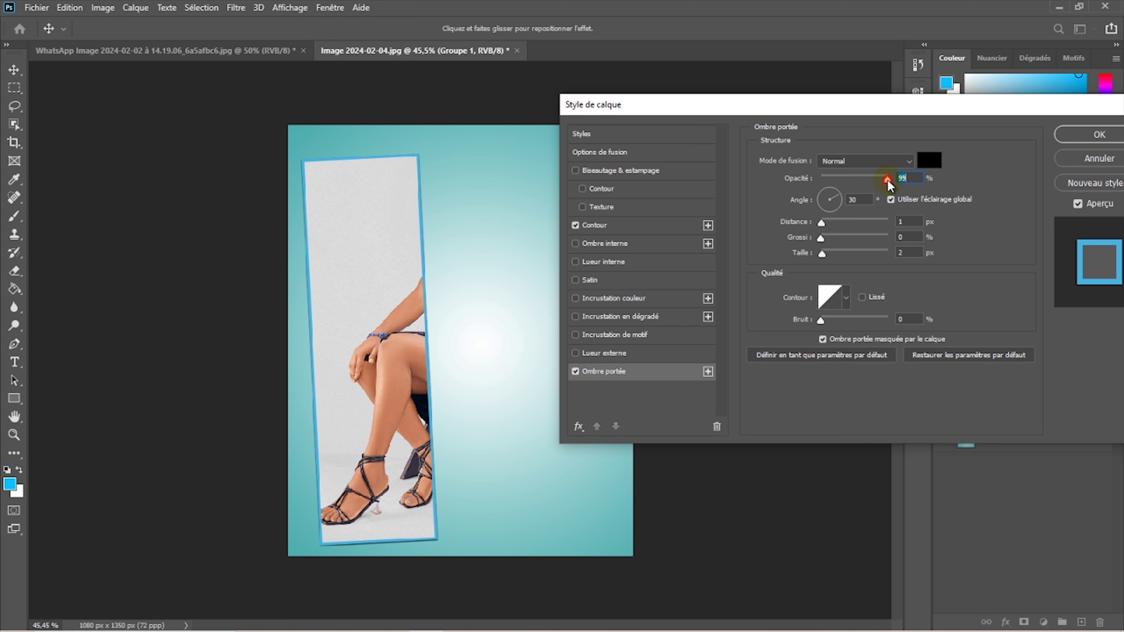
pyautogui.moveTo(357, 287); pyautogui.dragTo(357, 285)
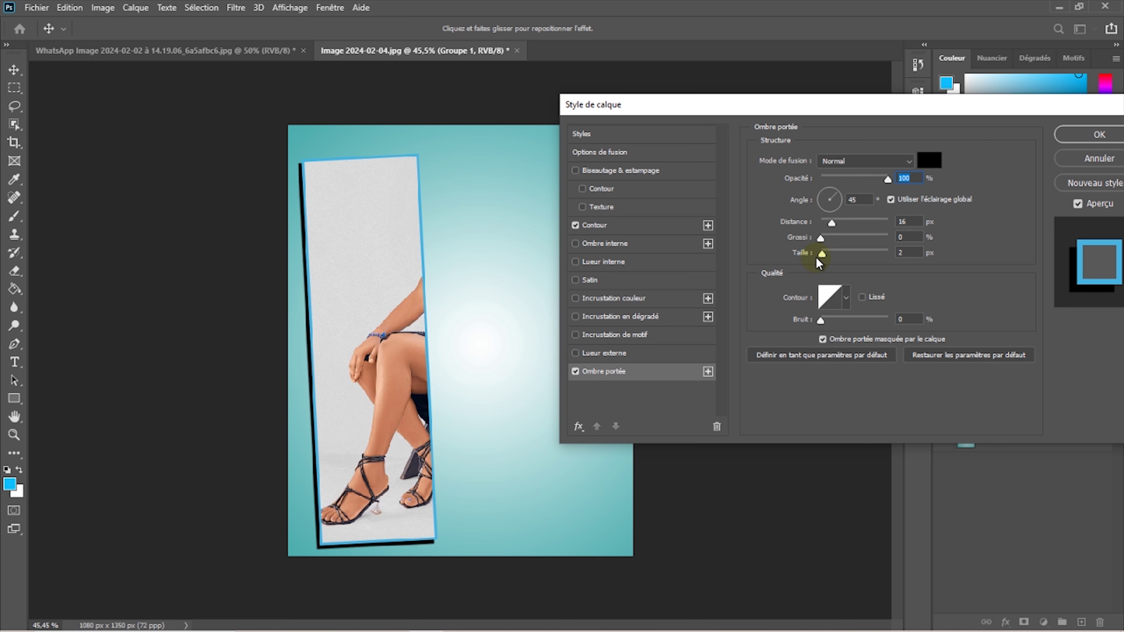
pyautogui.moveTo(822, 253)
pyautogui.mouseDown()
pyautogui.moveTo(834, 253)
pyautogui.moveTo(828, 221)
pyautogui.mouseUp()
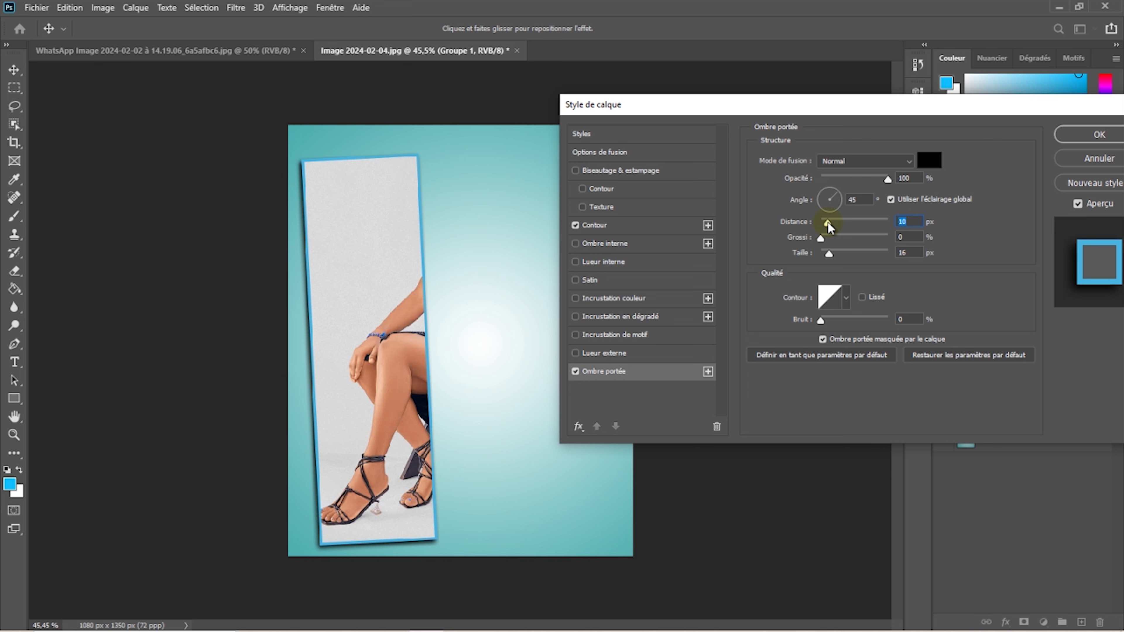
pyautogui.moveTo(887, 182); pyautogui.dragTo(868, 181)
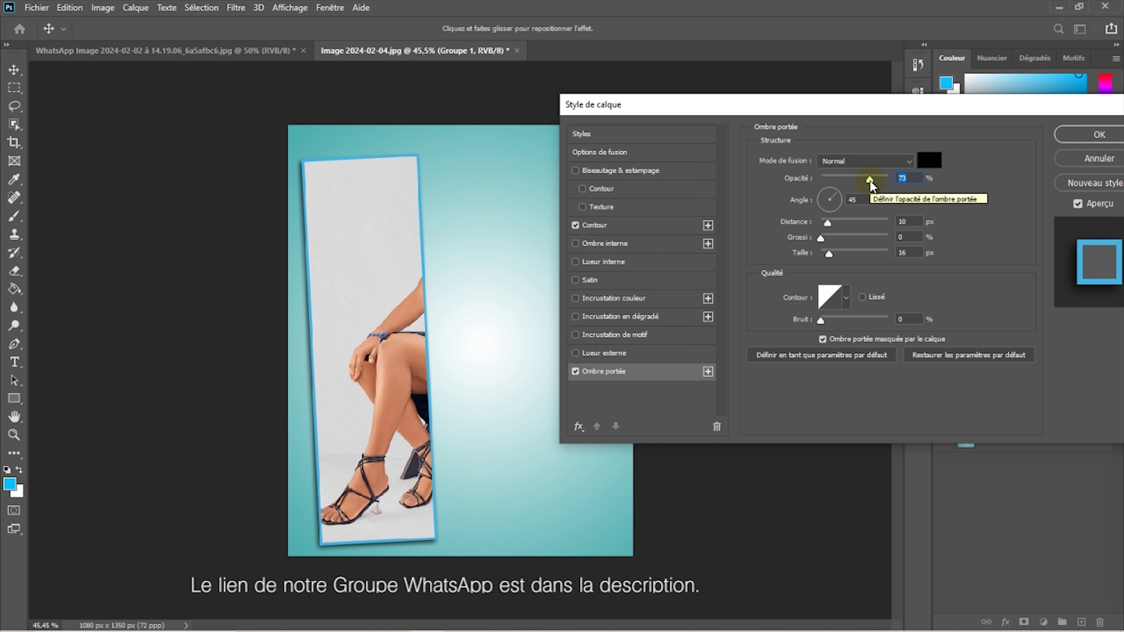
pyautogui.click(1063, 135)
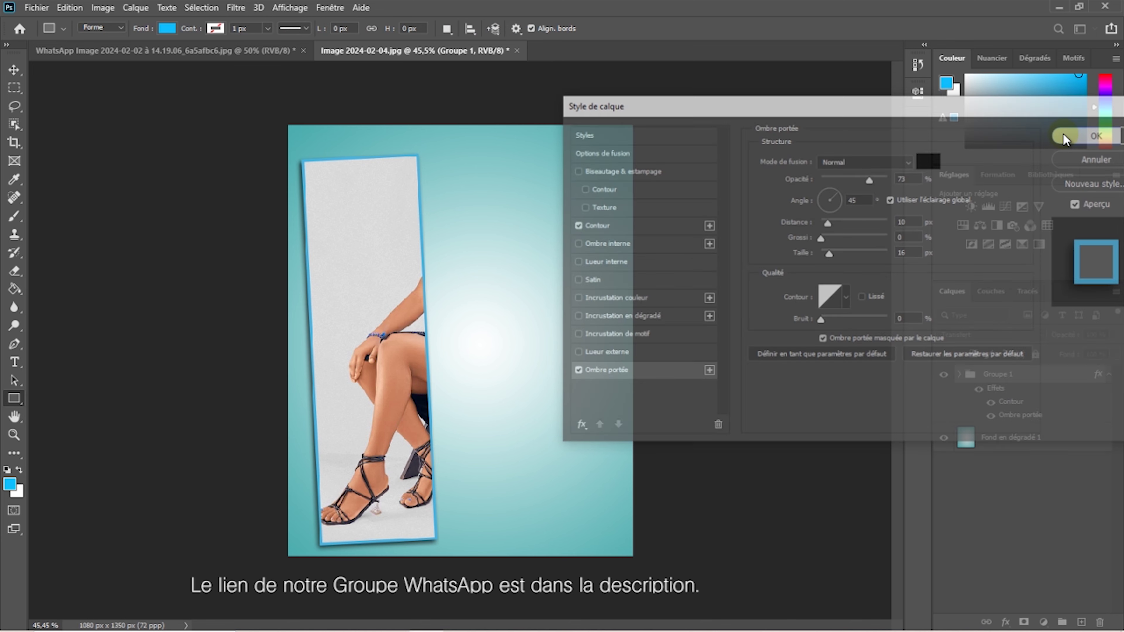
# - Duplicate Groupe 1 as Groupe 1 copie, lock the original, and select the copy's Rectangle 1
pyautogui.click(1109, 375)
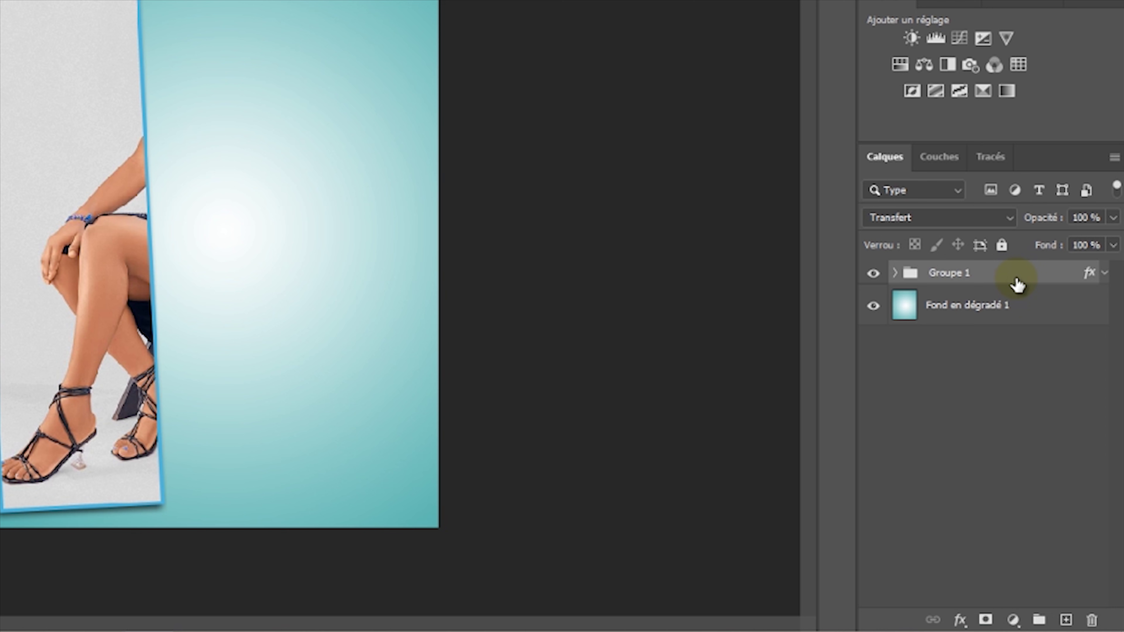
pyautogui.hotkey('ctrl', 'j')
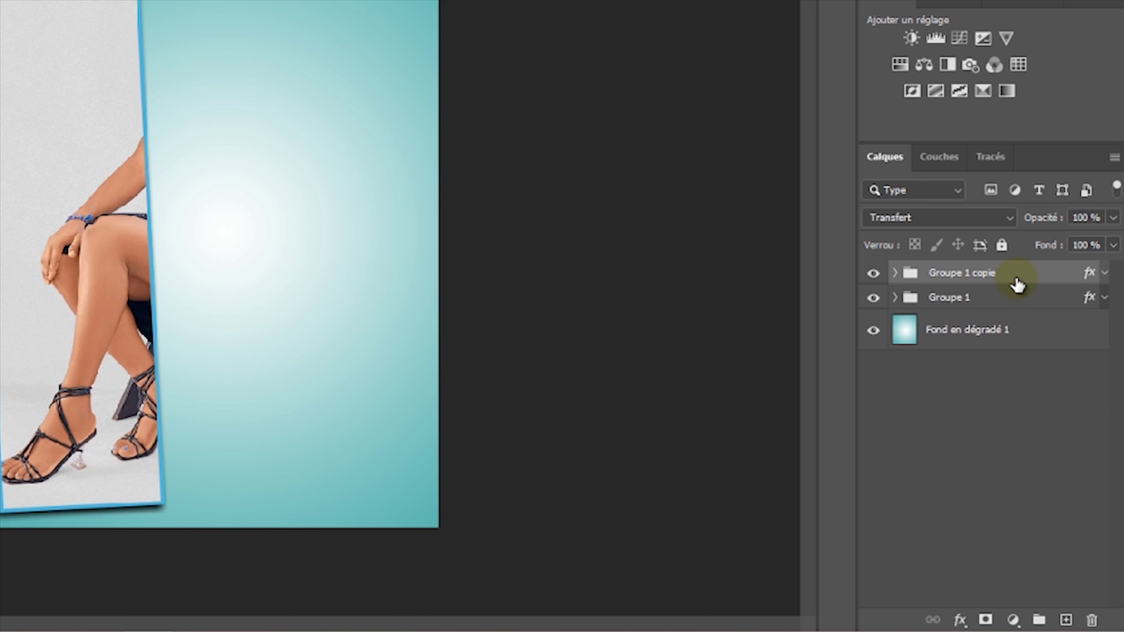
pyautogui.click(1001, 304)
pyautogui.click(1002, 244)
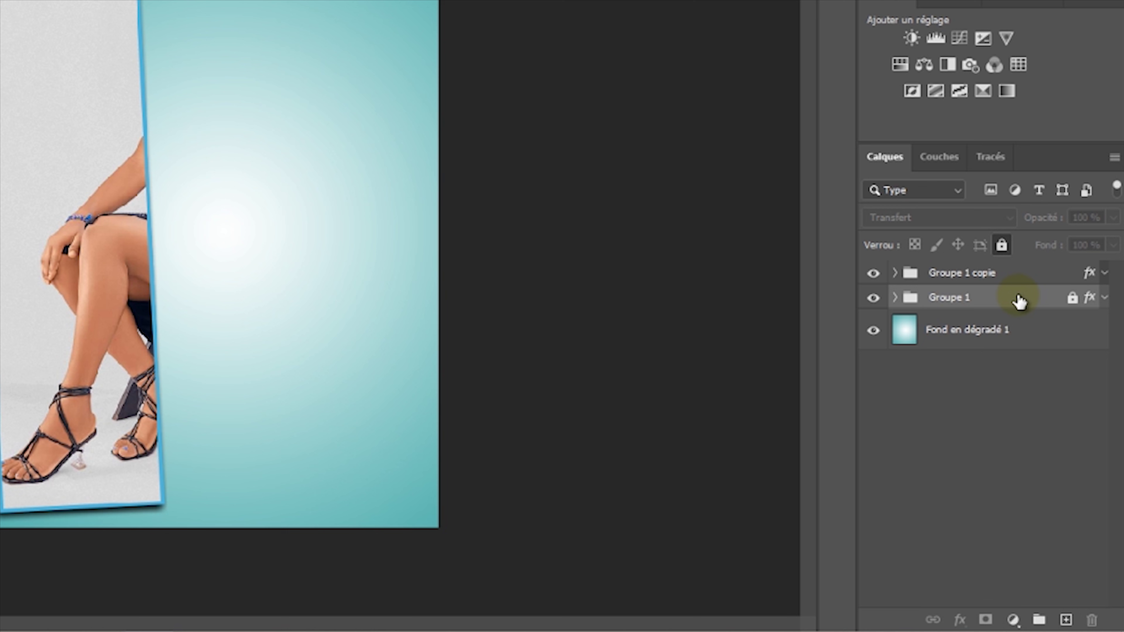
pyautogui.click(1014, 273)
pyautogui.click(896, 272)
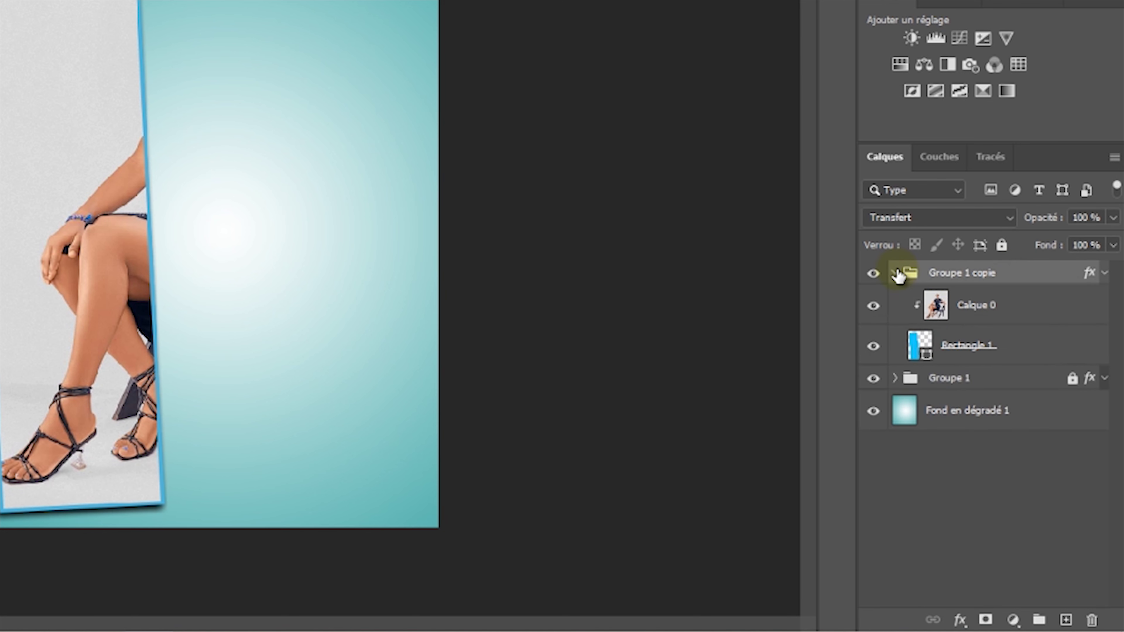
pyautogui.click(1014, 354)
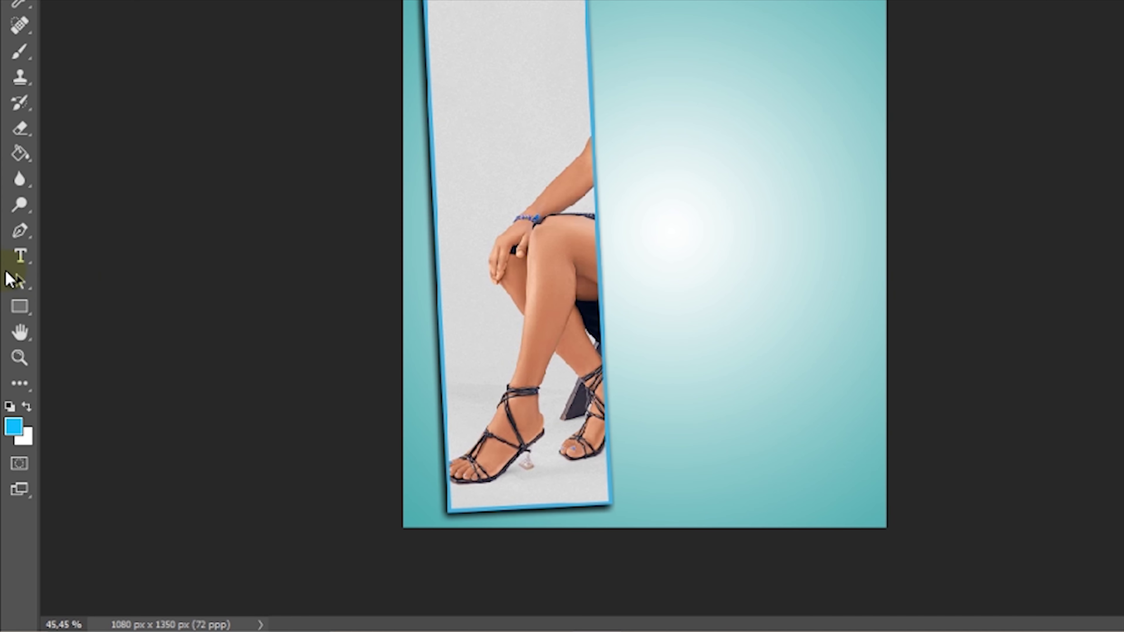
# - Move the copied frame to the right of the first frame
pyautogui.click(23, 280)
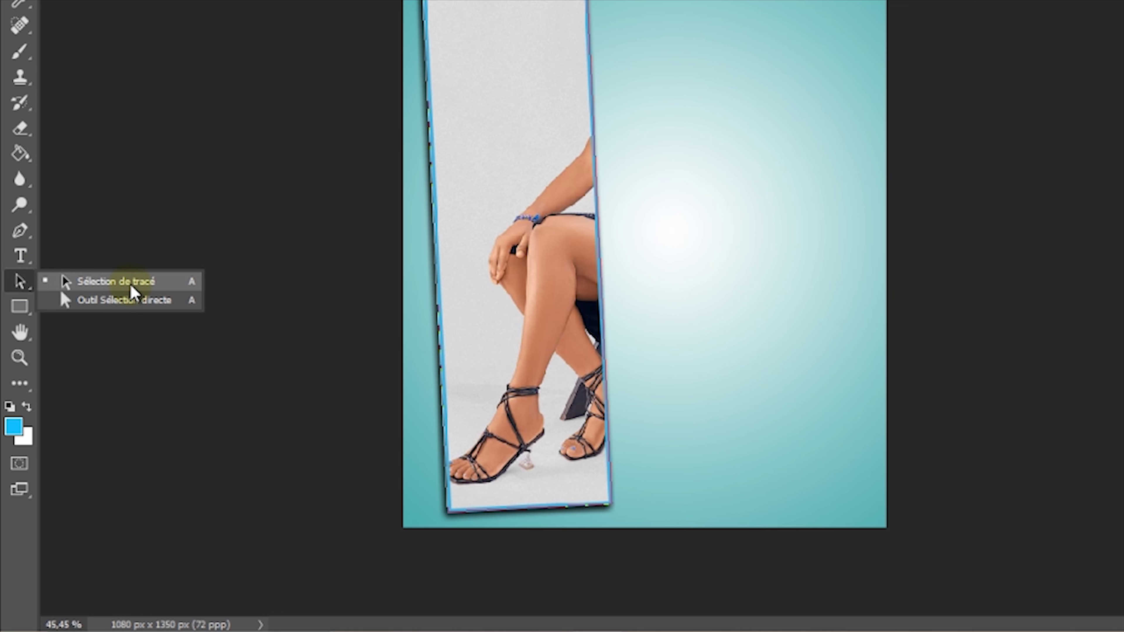
pyautogui.moveTo(22, 283); pyautogui.dragTo(129, 284)
pyautogui.moveTo(405, 297); pyautogui.dragTo(536, 302)
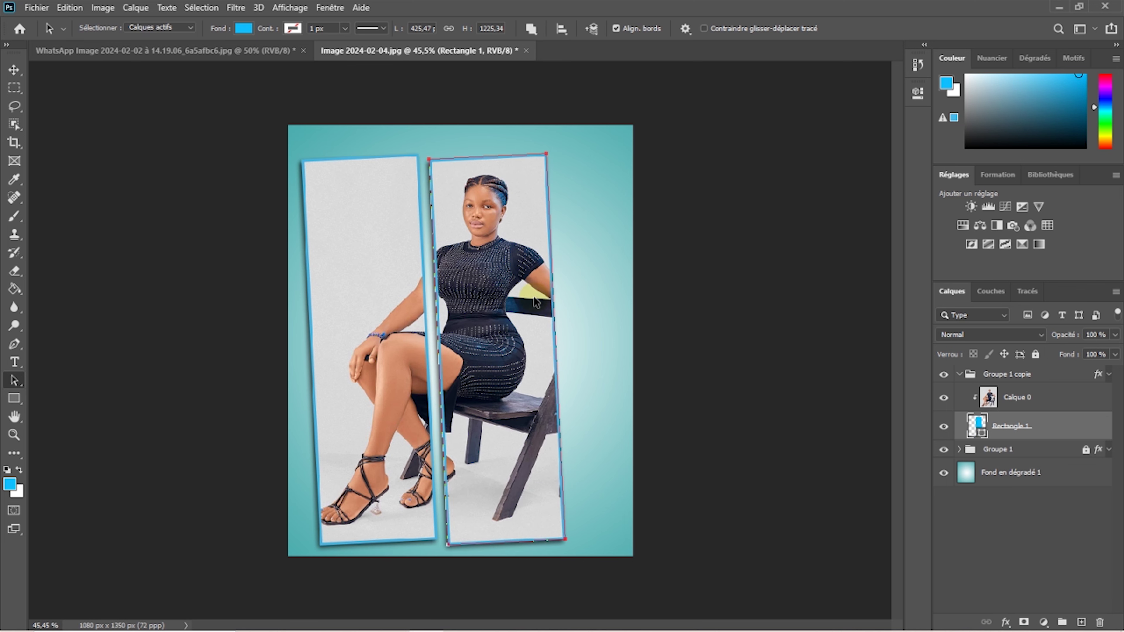
pyautogui.hotkey('shift', 'Right')
pyautogui.hotkey('ctrl', 'z')
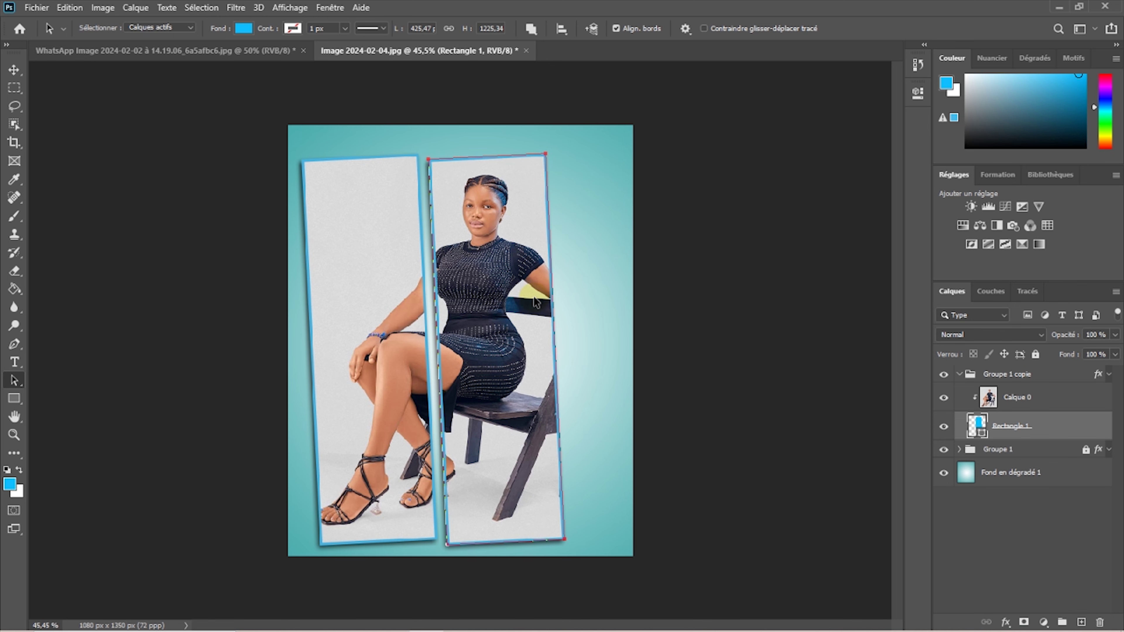
# - Drag the copied rectangle's corner anchors to form a narrow tilted strip, then collapse its group
pyautogui.rightClick(15, 379)
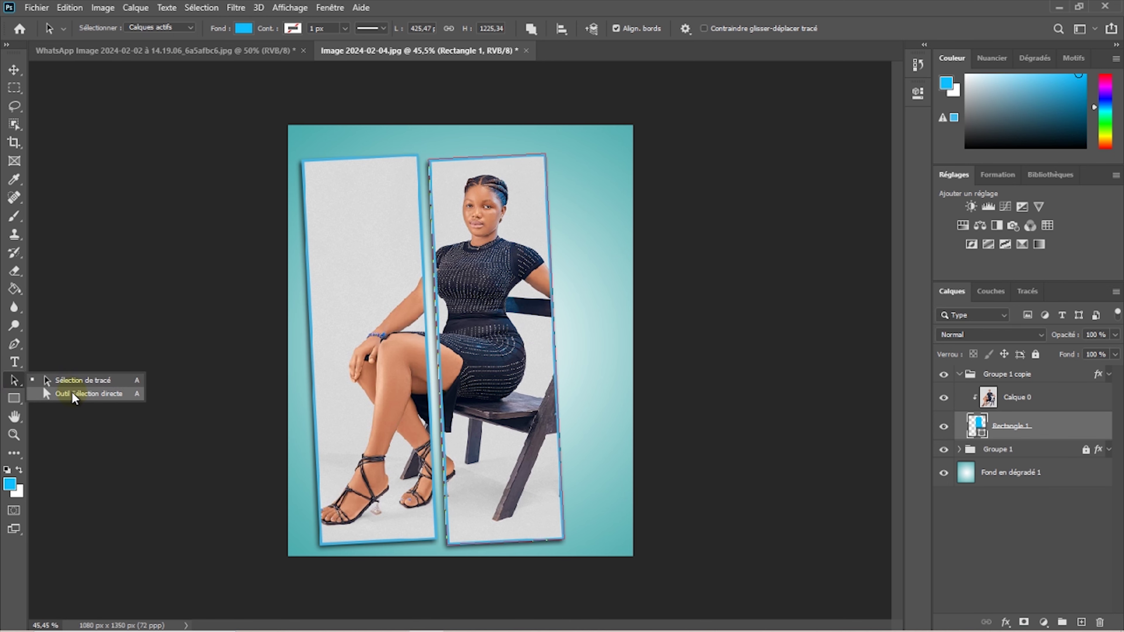
pyautogui.click(71, 391)
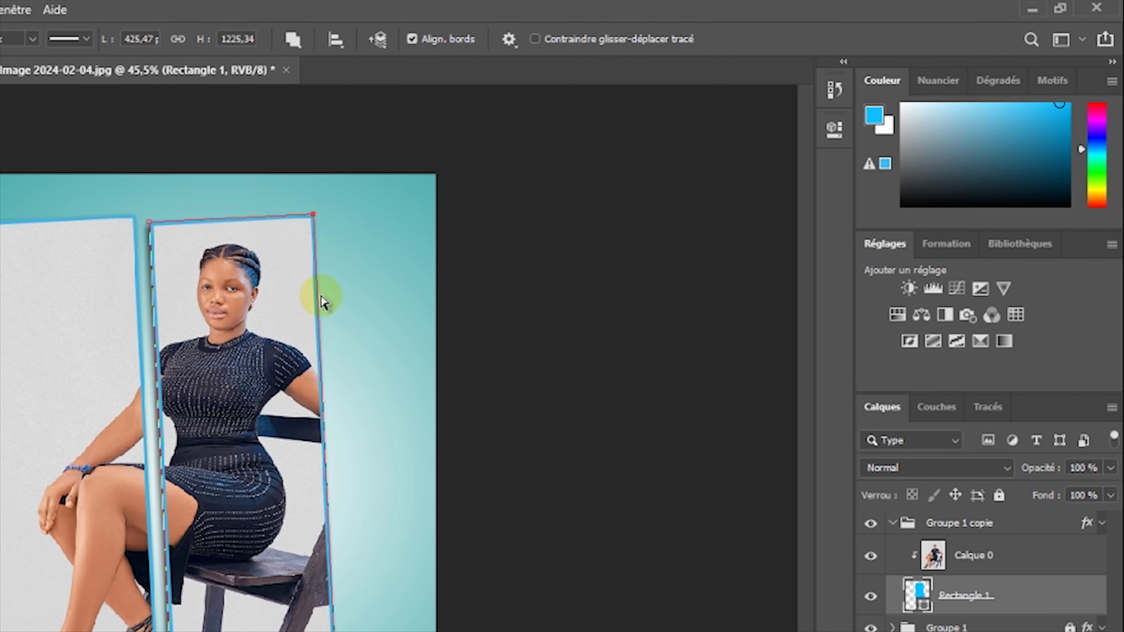
pyautogui.click(313, 217)
pyautogui.moveTo(313, 217); pyautogui.dragTo(288, 217)
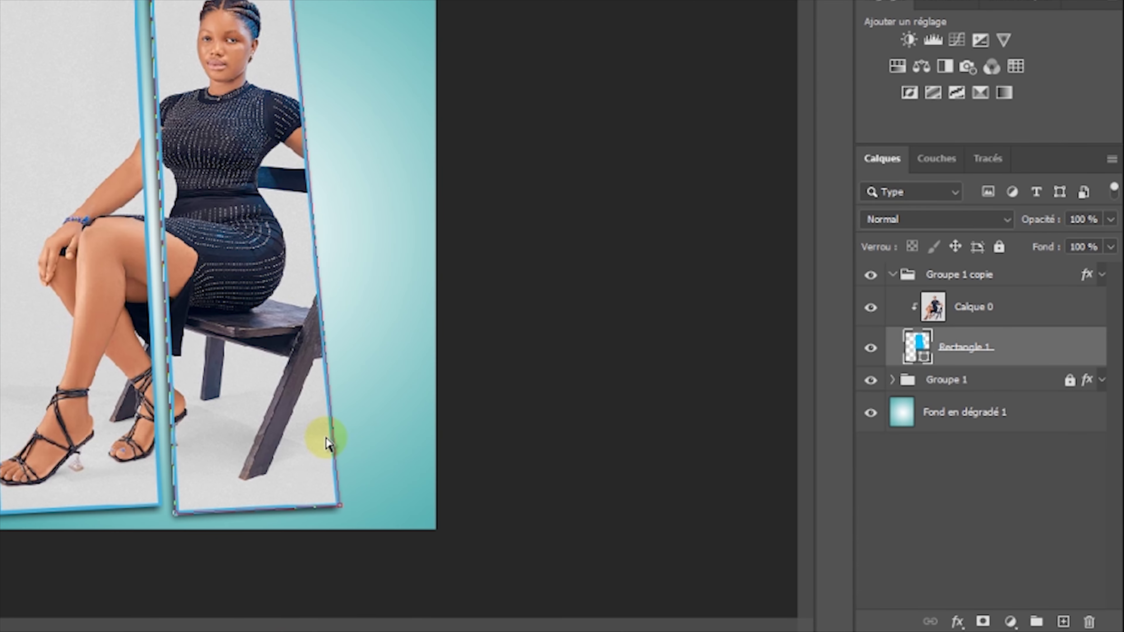
pyautogui.click(337, 514)
pyautogui.moveTo(337, 514)
pyautogui.mouseDown()
pyautogui.moveTo(640, 483)
pyautogui.moveTo(478, 480)
pyautogui.mouseUp()
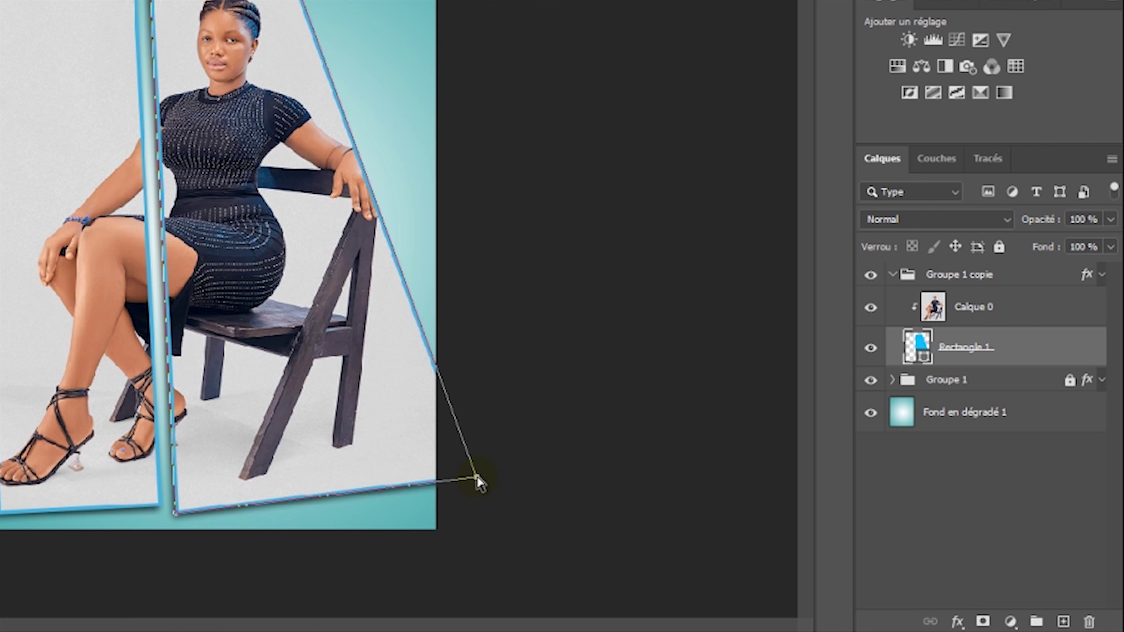
pyautogui.moveTo(301, 489); pyautogui.dragTo(327, 496)
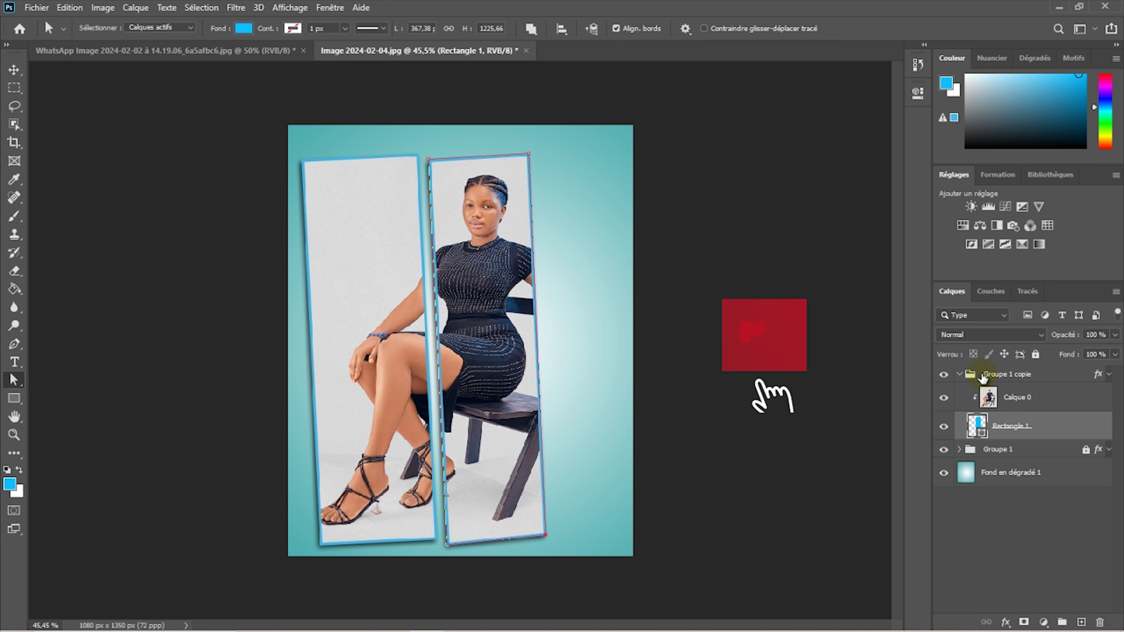
pyautogui.click(959, 375)
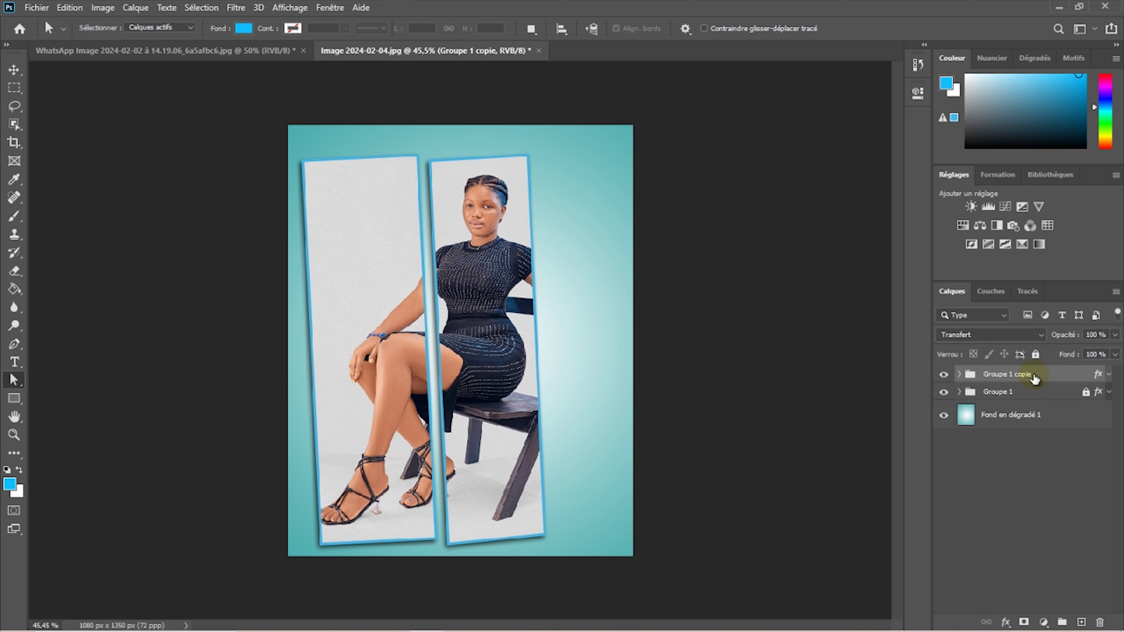
# - Duplicate the frame group as Groupe 1 copie 2, lock Groupe 1 copie, and select the copy's rectangle
pyautogui.hotkey('ctrl', 'j')
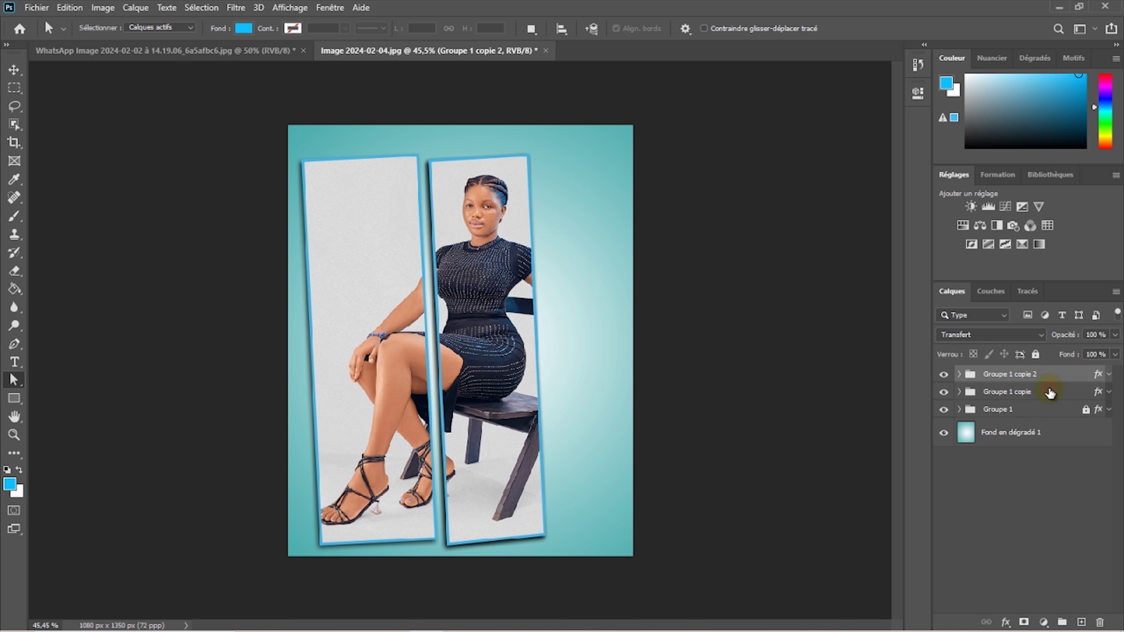
pyautogui.click(1050, 393)
pyautogui.click(1035, 354)
pyautogui.click(1051, 375)
pyautogui.click(959, 375)
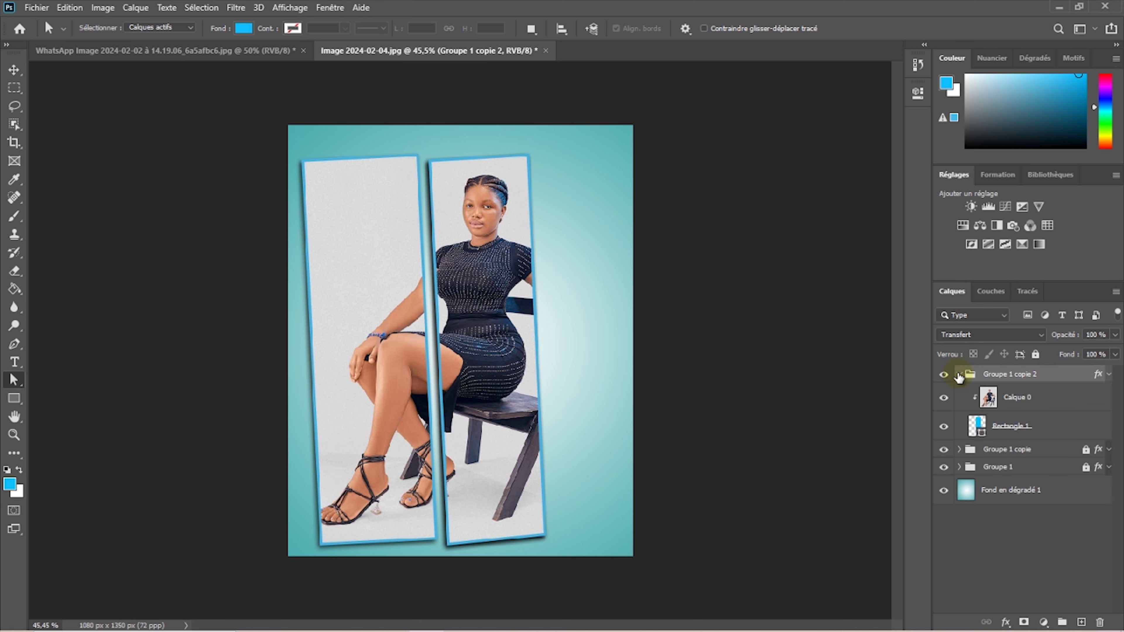
pyautogui.click(1038, 427)
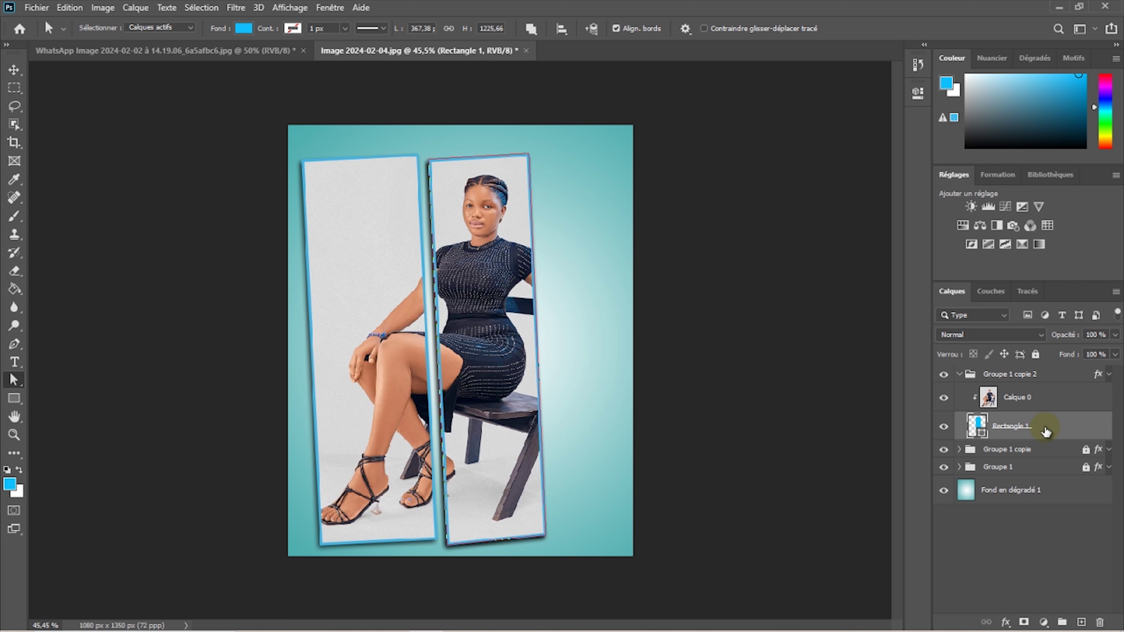
# - Move the copied rectangle to the canvas's right side over the chair
pyautogui.moveTo(13, 381); pyautogui.dragTo(52, 380)
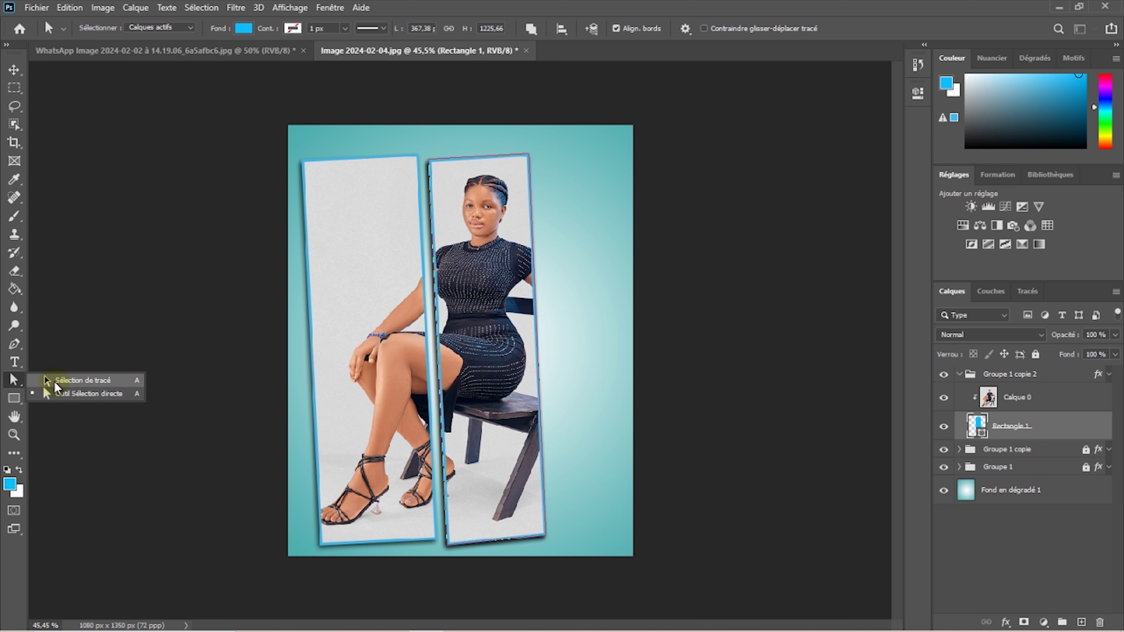
pyautogui.click(54, 380)
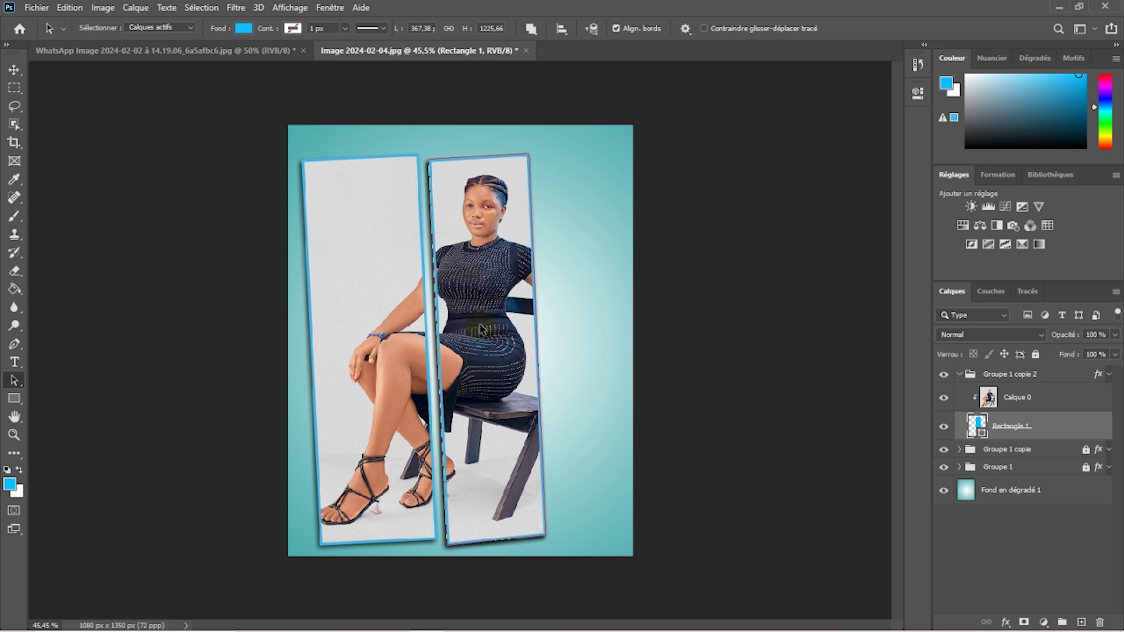
pyautogui.moveTo(481, 330); pyautogui.dragTo(580, 332)
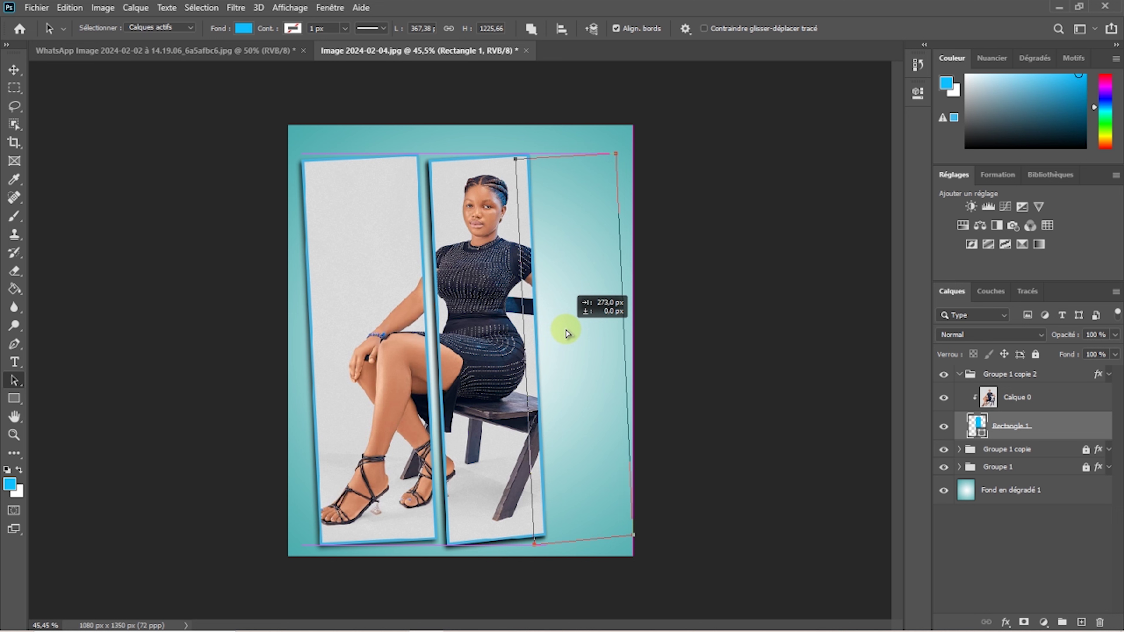
pyautogui.moveTo(579, 332); pyautogui.dragTo(582, 327)
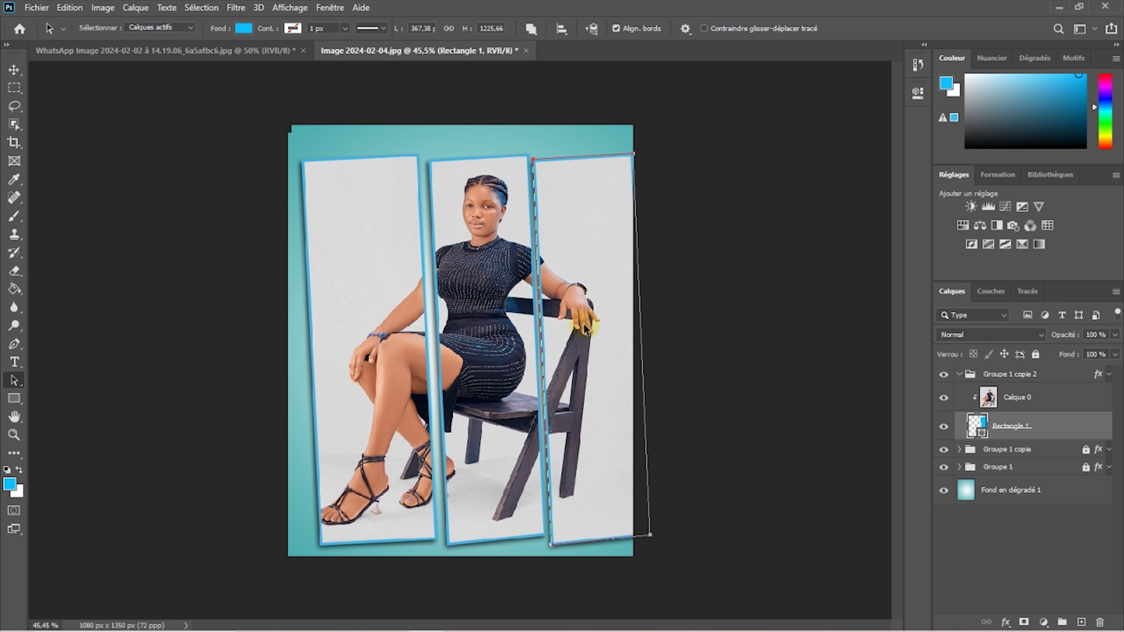
# - Narrow the third frame and lower its top corners to shorten it
pyautogui.rightClick(14, 380)
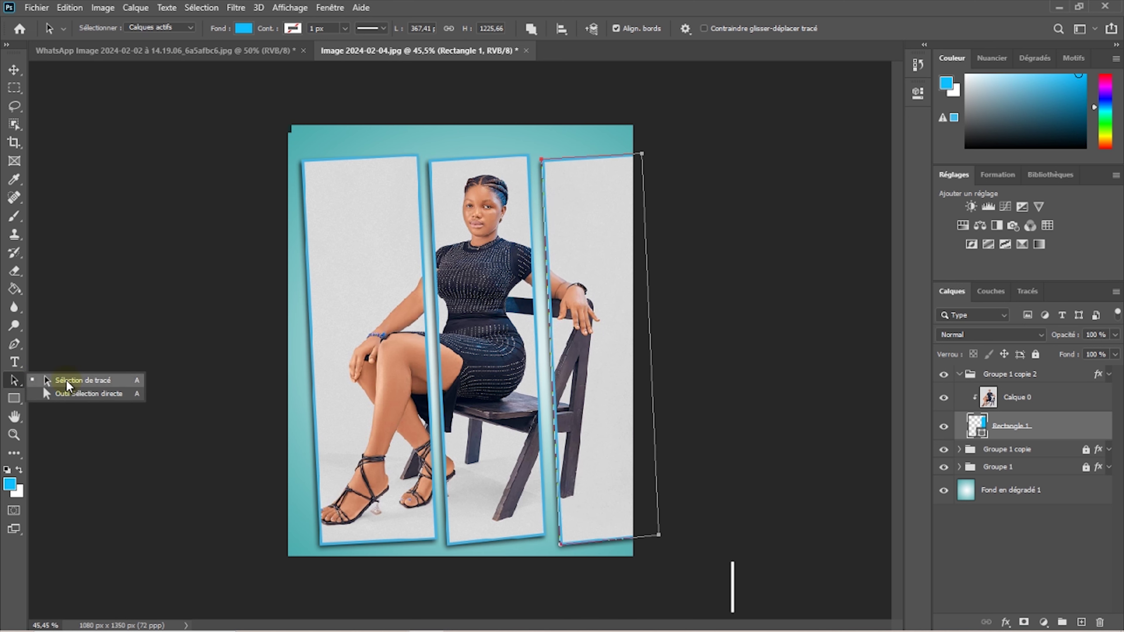
pyautogui.click(71, 390)
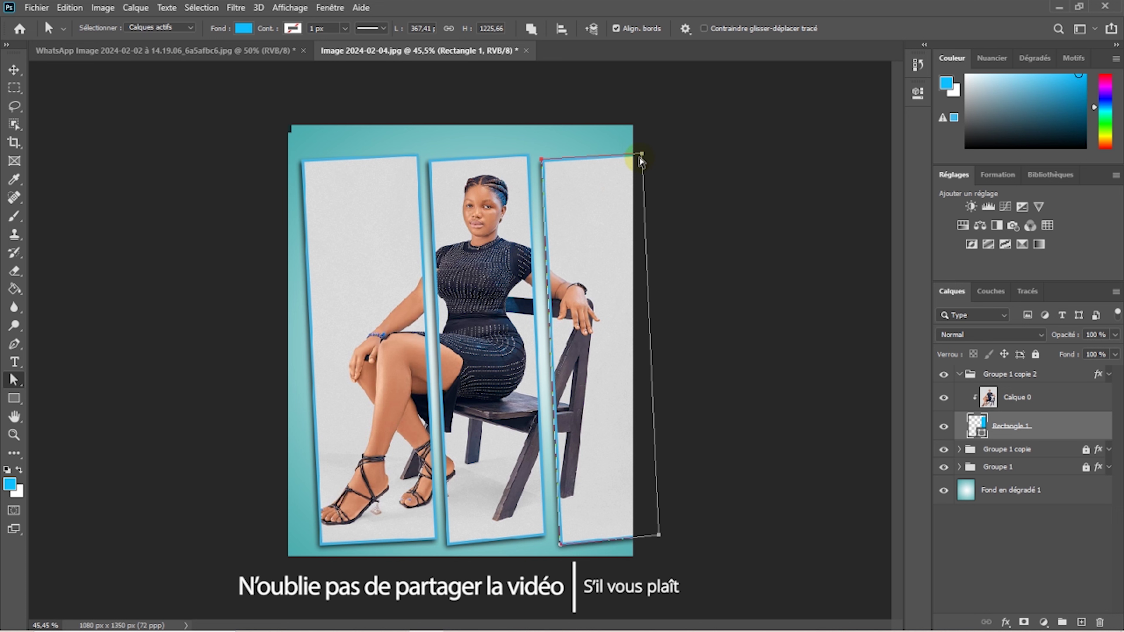
pyautogui.moveTo(643, 155); pyautogui.dragTo(610, 155)
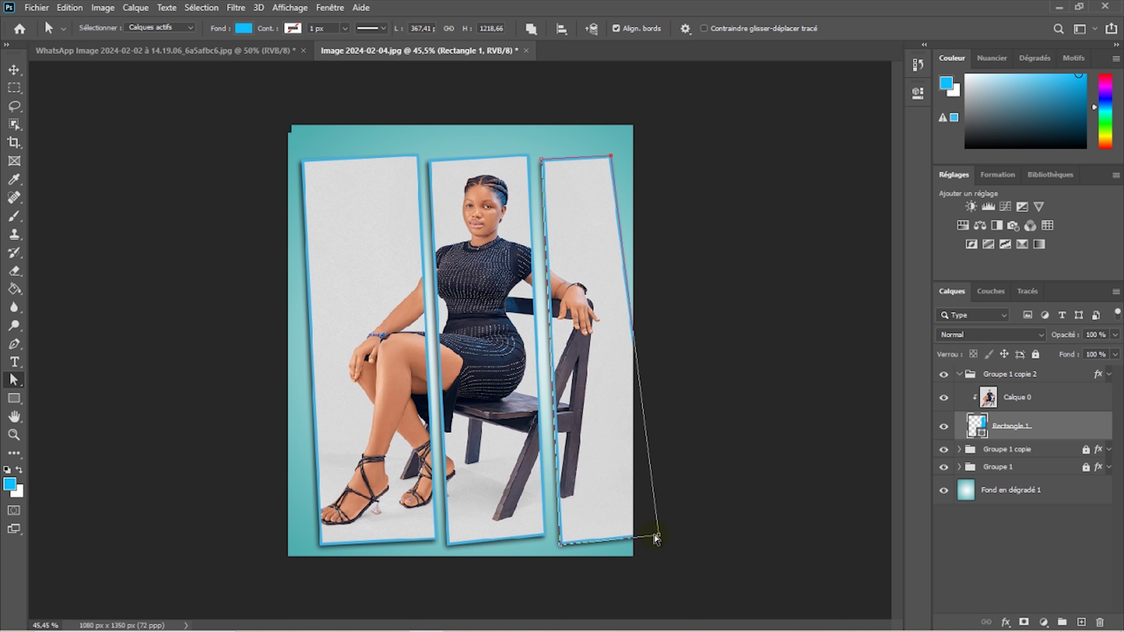
pyautogui.moveTo(659, 535); pyautogui.dragTo(625, 543)
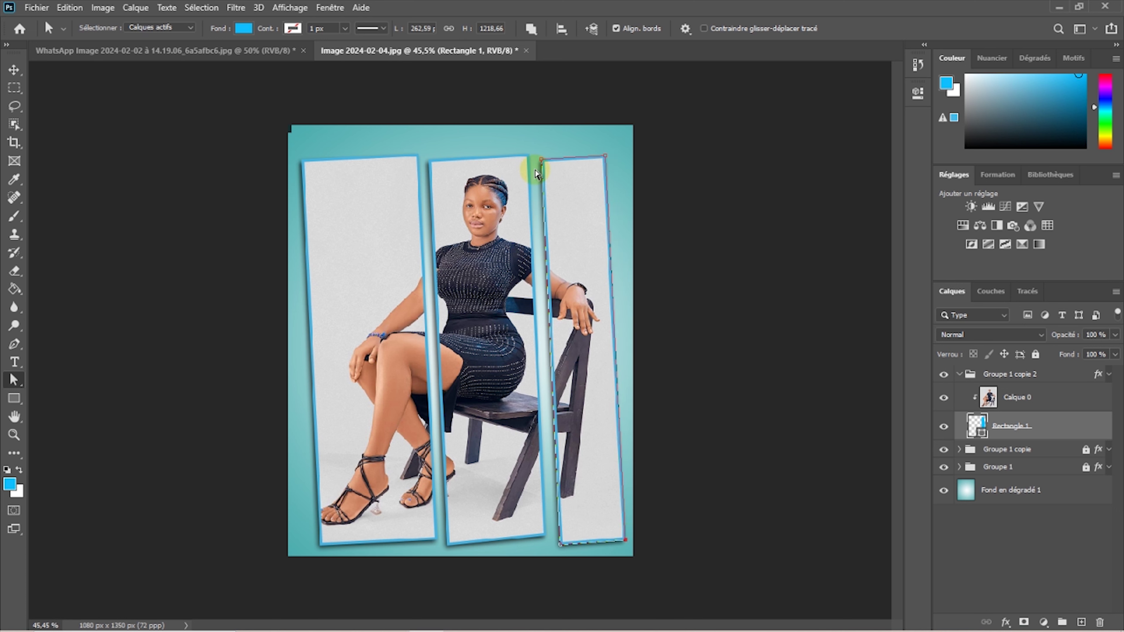
pyautogui.moveTo(542, 161); pyautogui.dragTo(542, 202)
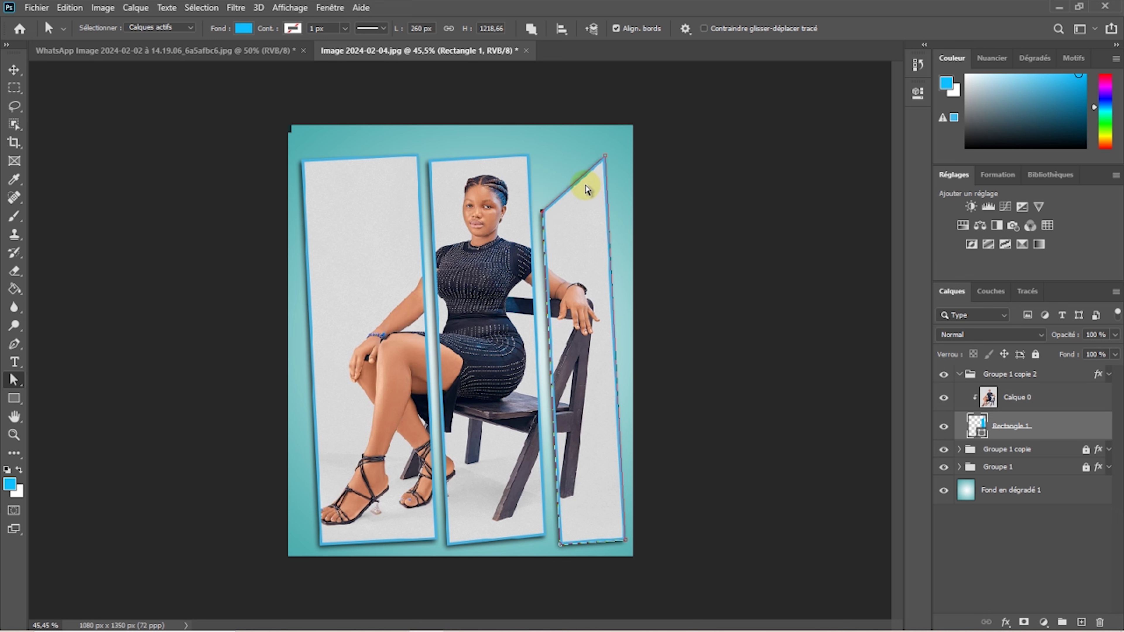
pyautogui.click(605, 157)
pyautogui.moveTo(604, 157); pyautogui.dragTo(607, 204)
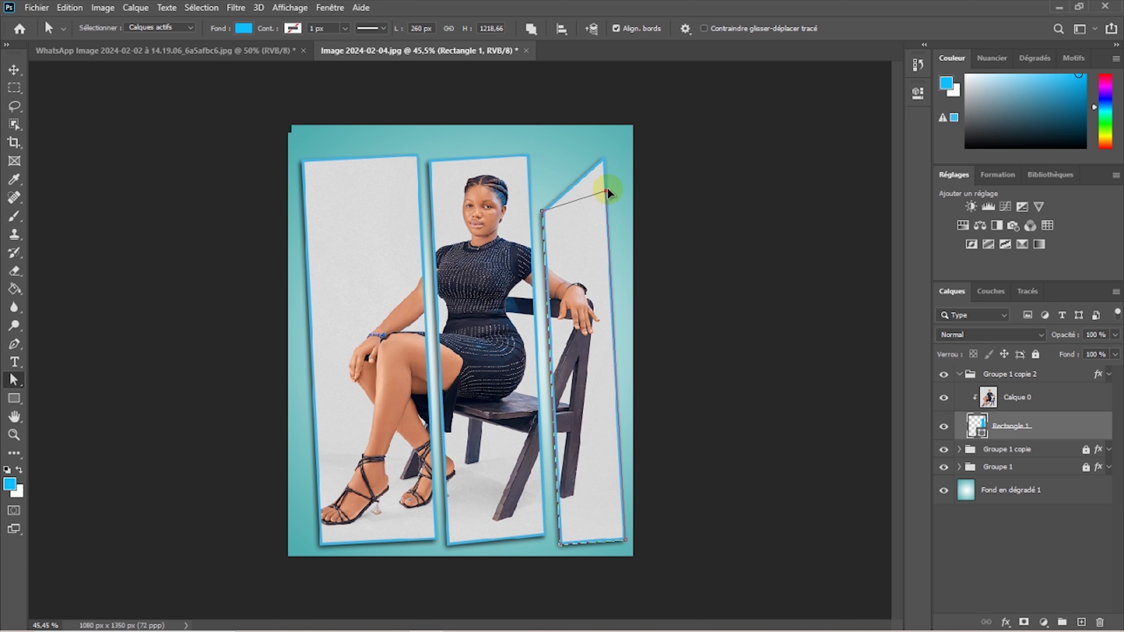
# - Raise the third frame's bottom corners to tilt its base, then collapse its group
pyautogui.moveTo(625, 540); pyautogui.dragTo(623, 541)
pyautogui.click(557, 552)
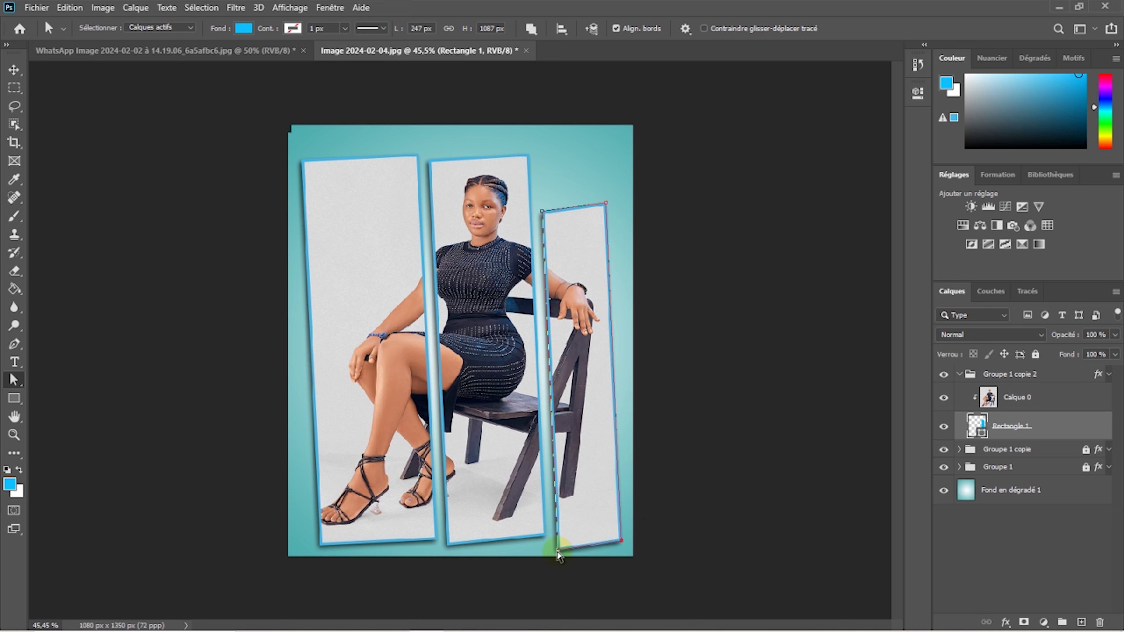
pyautogui.moveTo(558, 552); pyautogui.dragTo(559, 536)
pyautogui.click(618, 542)
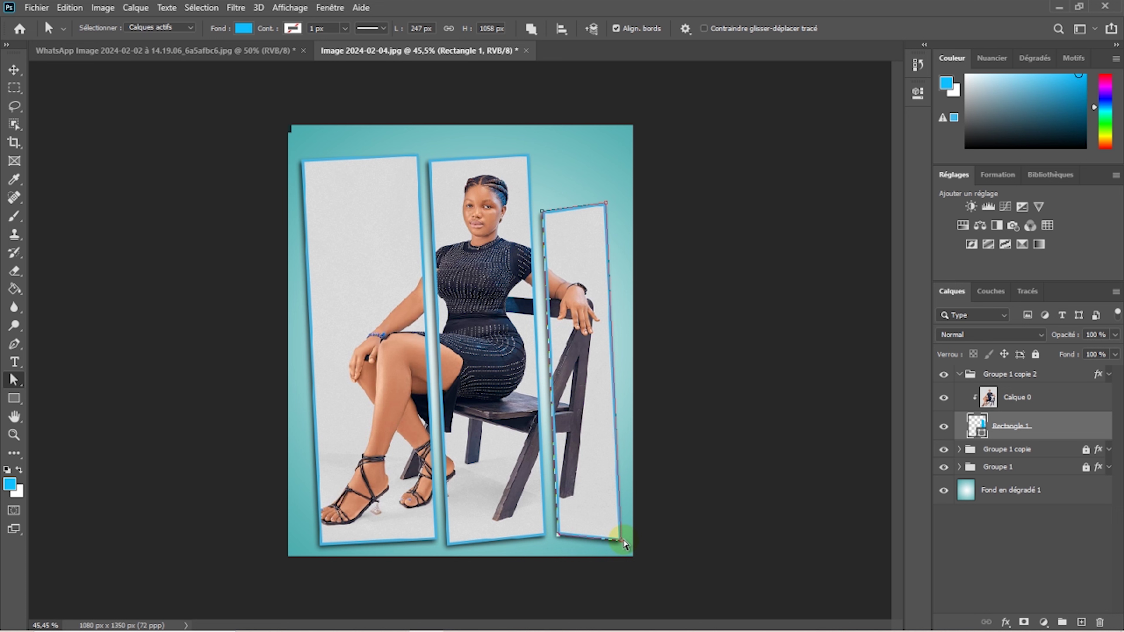
pyautogui.moveTo(621, 543); pyautogui.dragTo(623, 528)
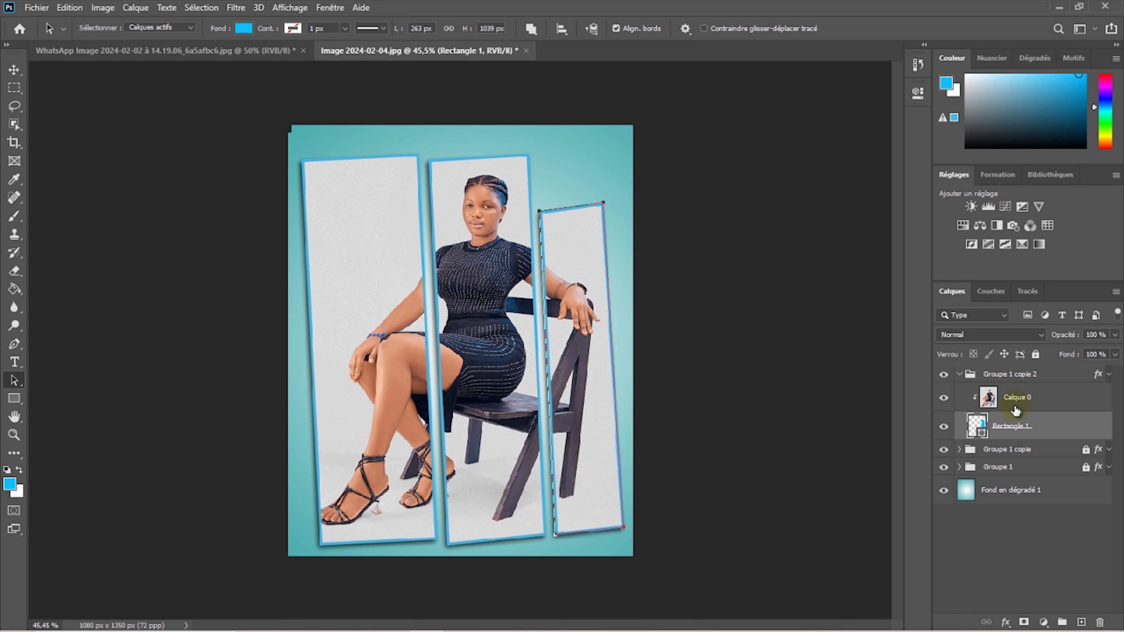
pyautogui.click(959, 374)
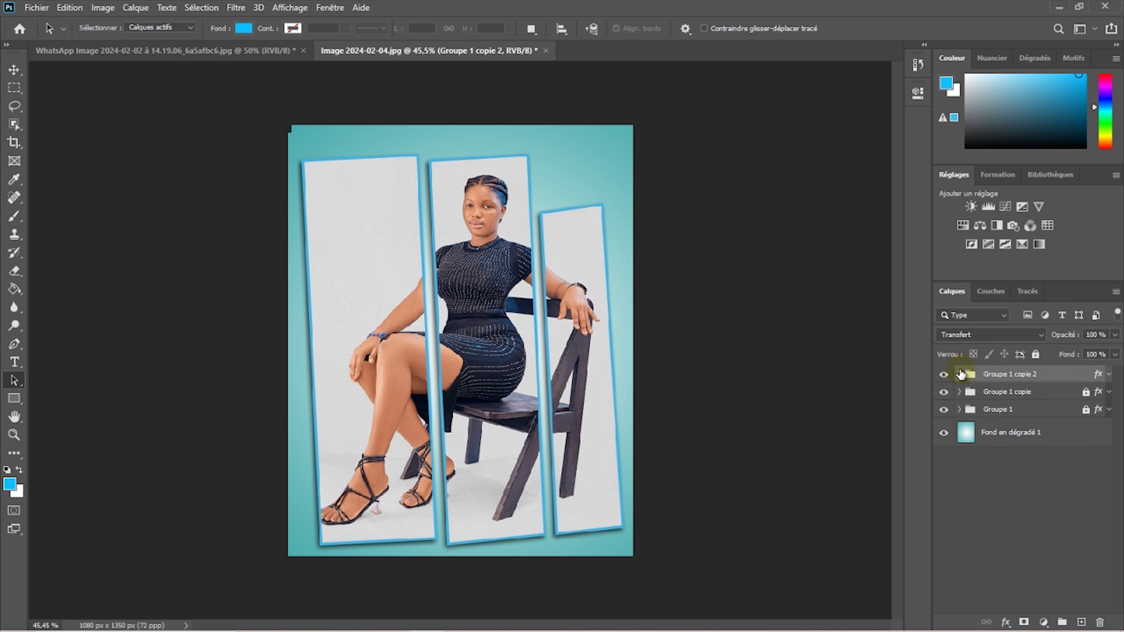
# - Unlock Groupe 1 and select its Rectangle 1 for anchor editing with Direct Selection
pyautogui.click(946, 410)
pyautogui.click(1086, 410)
pyautogui.click(958, 410)
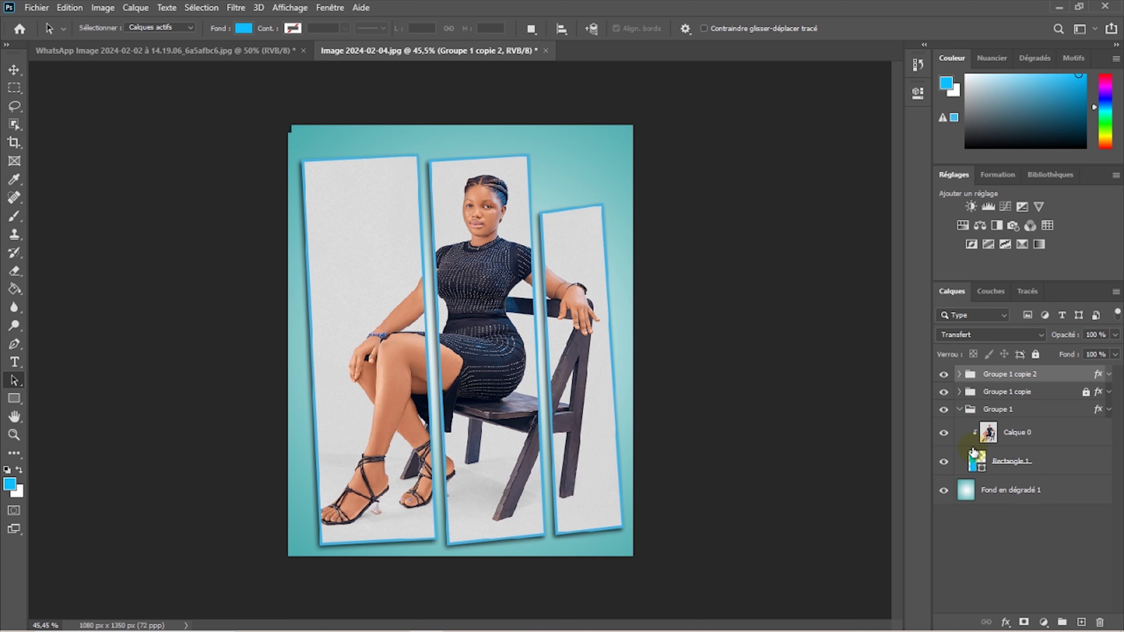
pyautogui.click(1042, 467)
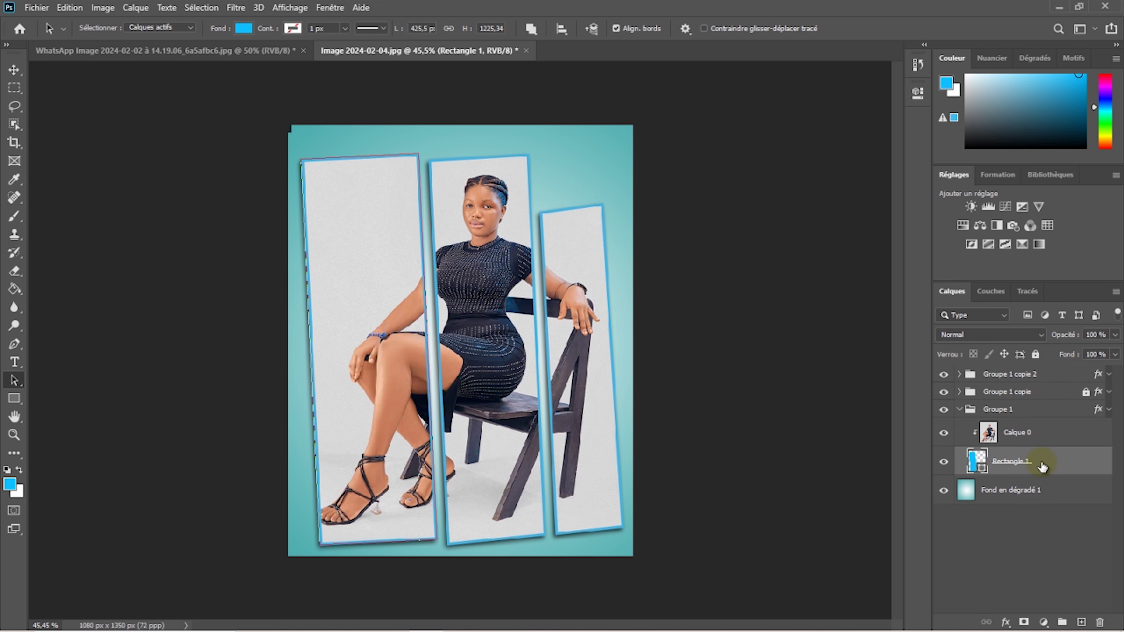
pyautogui.rightClick(15, 388)
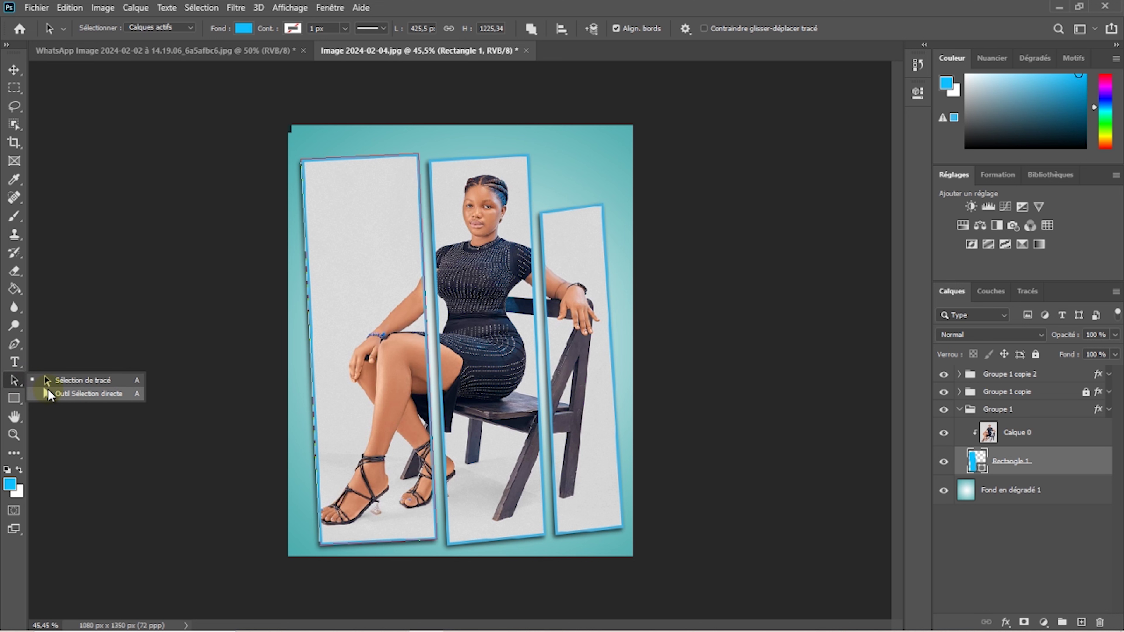
pyautogui.click(48, 389)
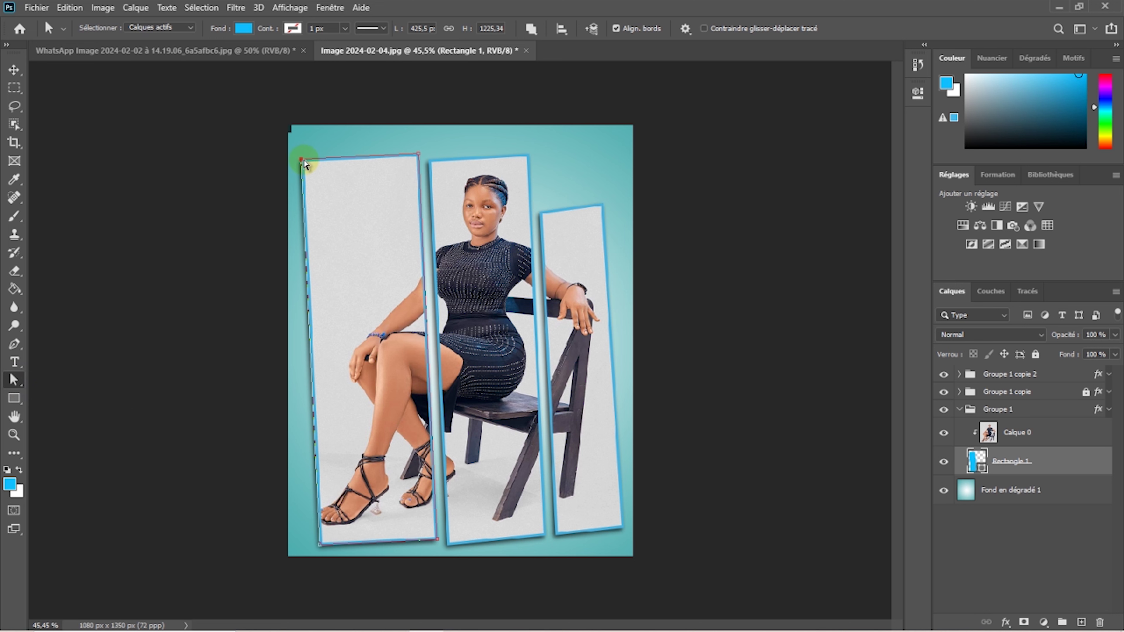
# - Drag the left frame's top corners down and bottom-left corner inward to about 330 × 1096 px
pyautogui.moveTo(301, 160)
pyautogui.mouseDown()
pyautogui.moveTo(316, 162)
pyautogui.moveTo(309, 197)
pyautogui.mouseUp()
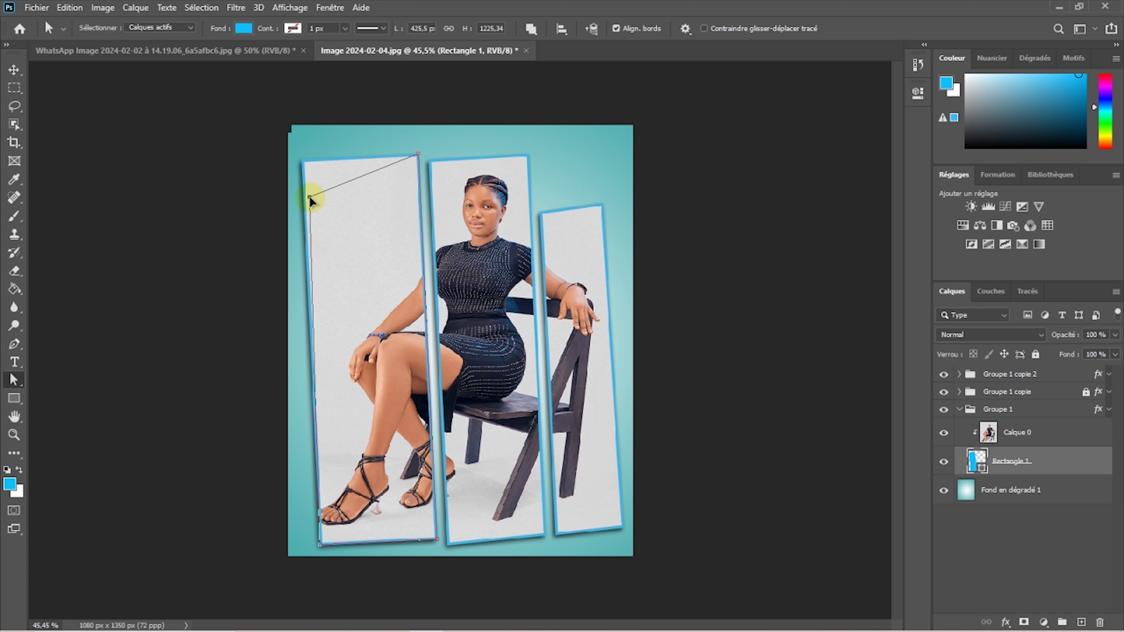
pyautogui.moveTo(418, 154); pyautogui.dragTo(422, 195)
pyautogui.moveTo(311, 200); pyautogui.dragTo(326, 214)
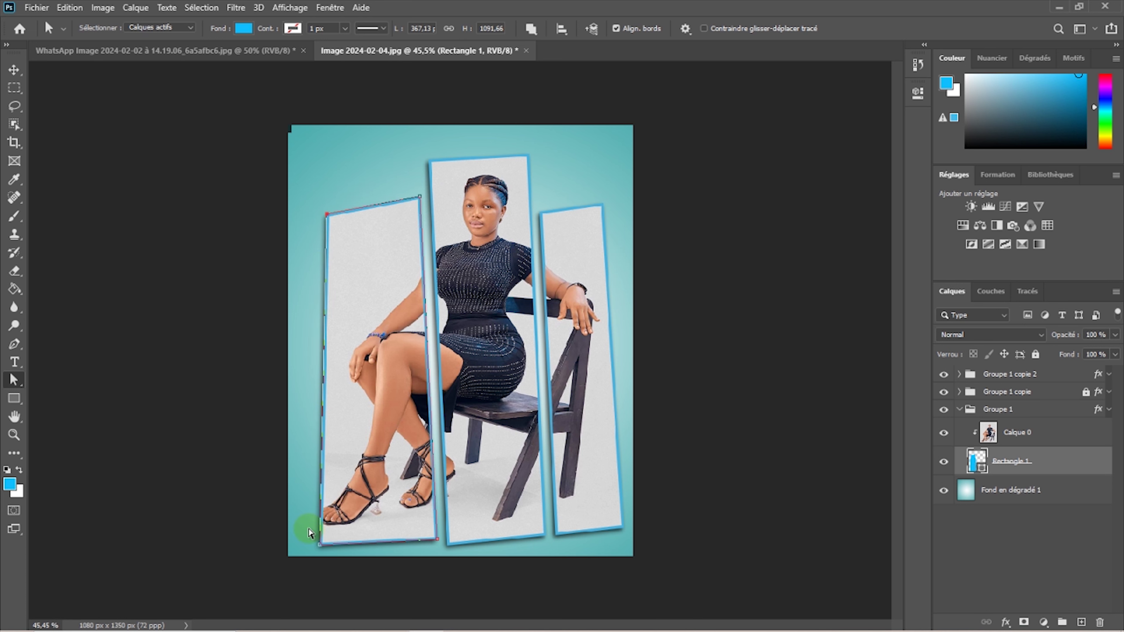
pyautogui.moveTo(318, 548); pyautogui.dragTo(348, 543)
pyautogui.moveTo(327, 215); pyautogui.dragTo(331, 215)
pyautogui.moveTo(347, 544); pyautogui.dragTo(343, 546)
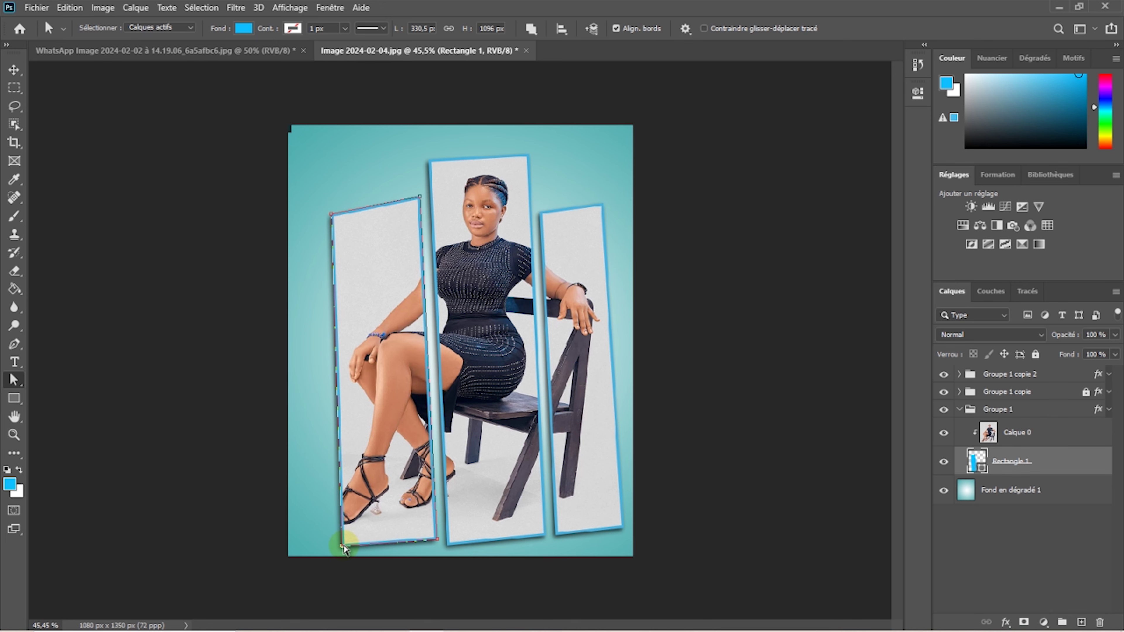
pyautogui.click(960, 411)
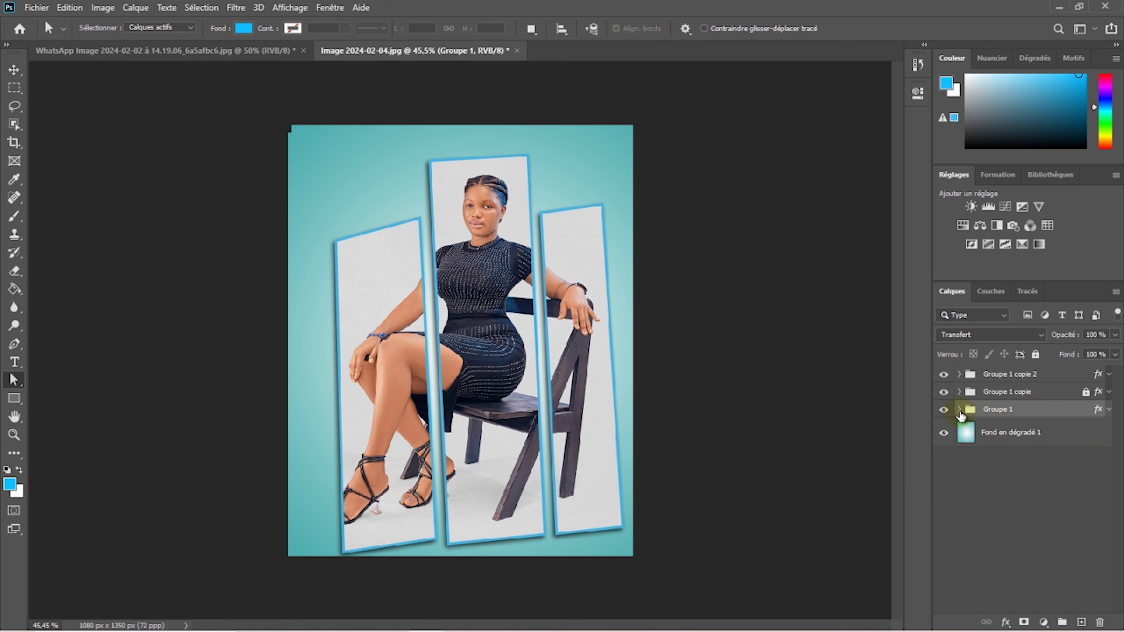